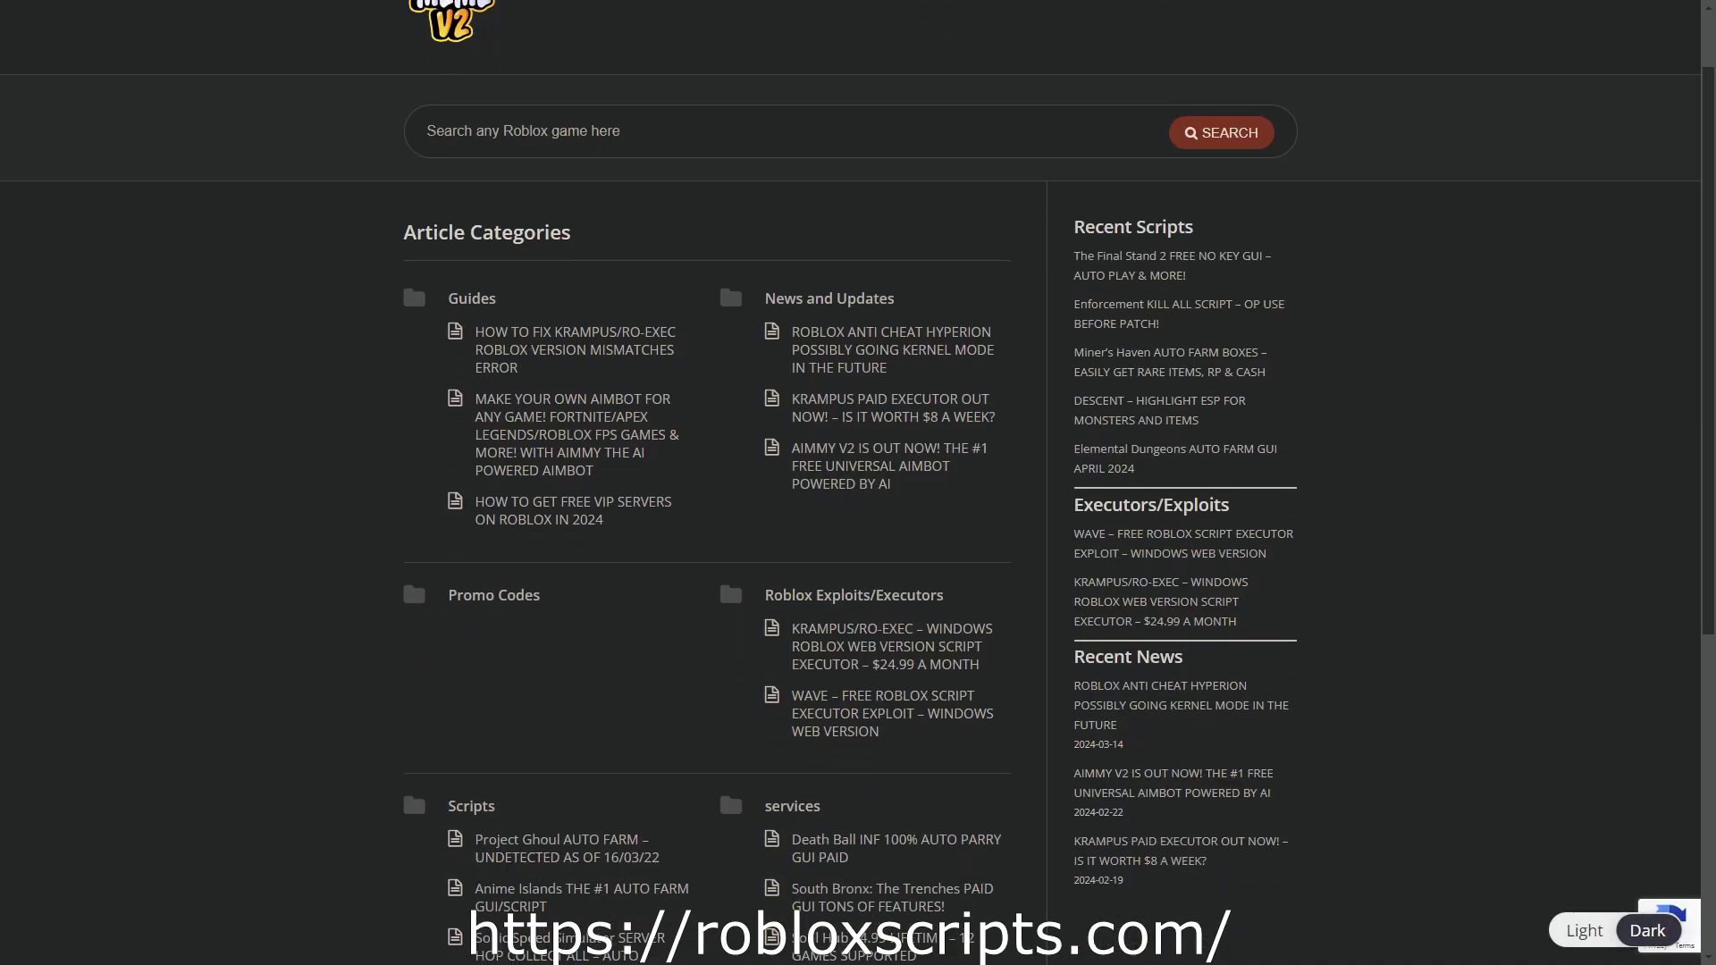
Browse robloxscripts.com articles and reach the Hydrogen Free Android Executor June 2024 post.
scroll(858, 483, down, 2)
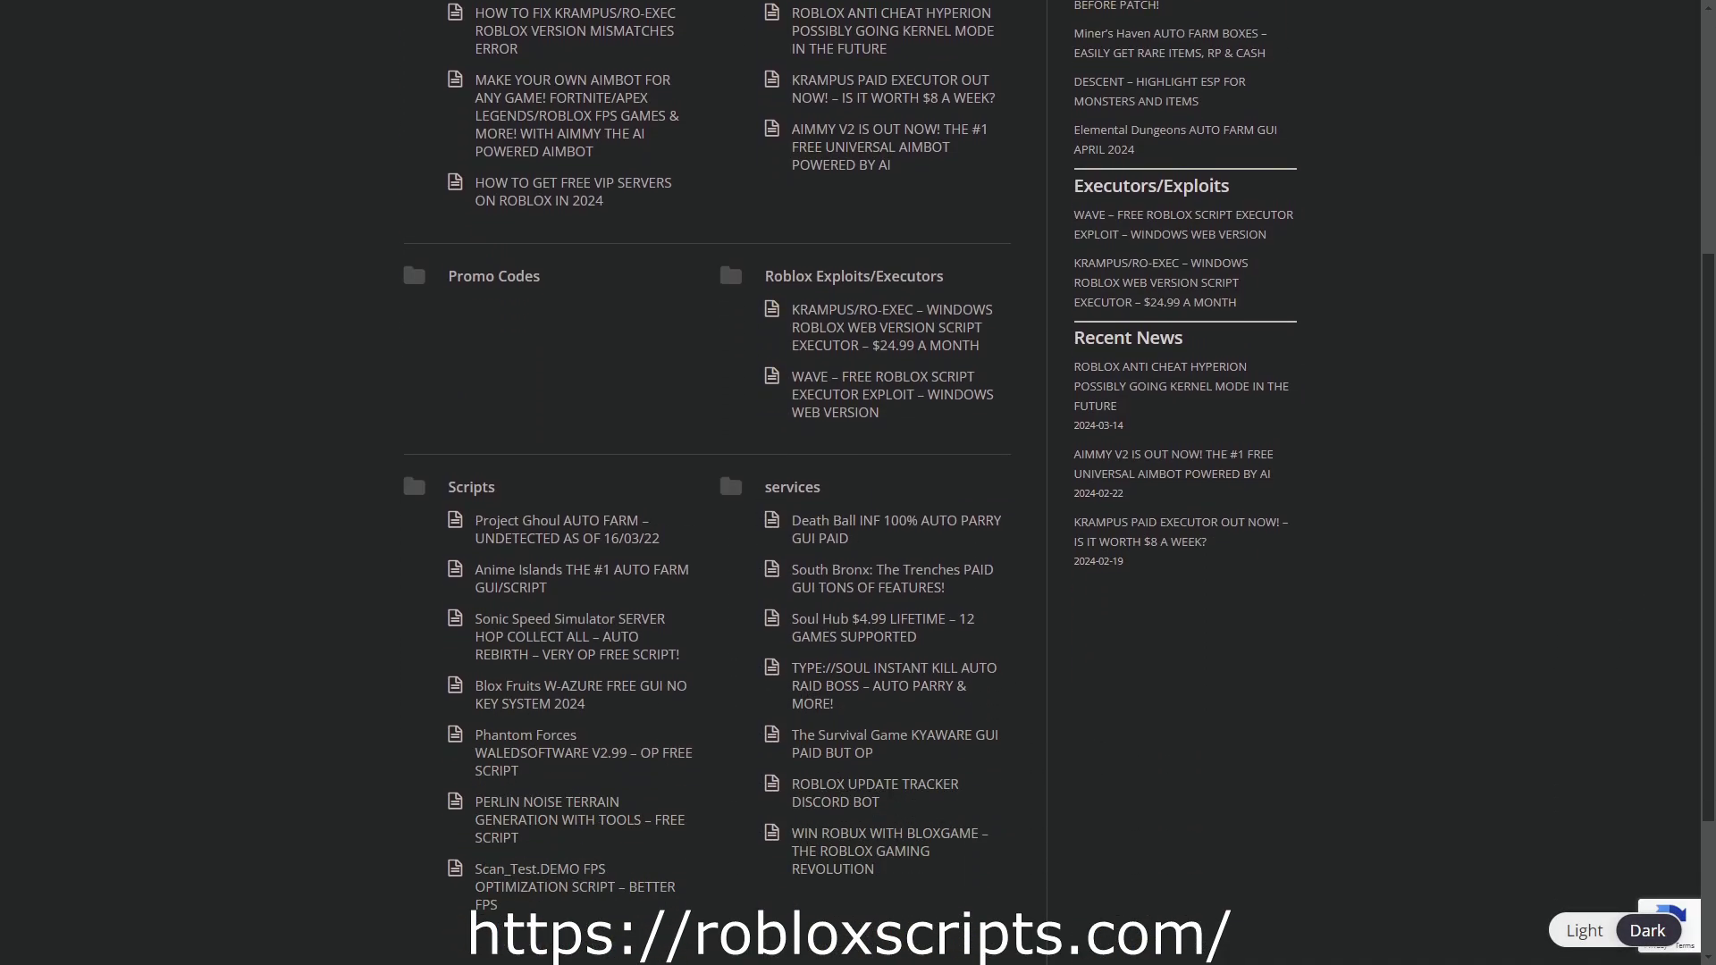
click(1116, 5)
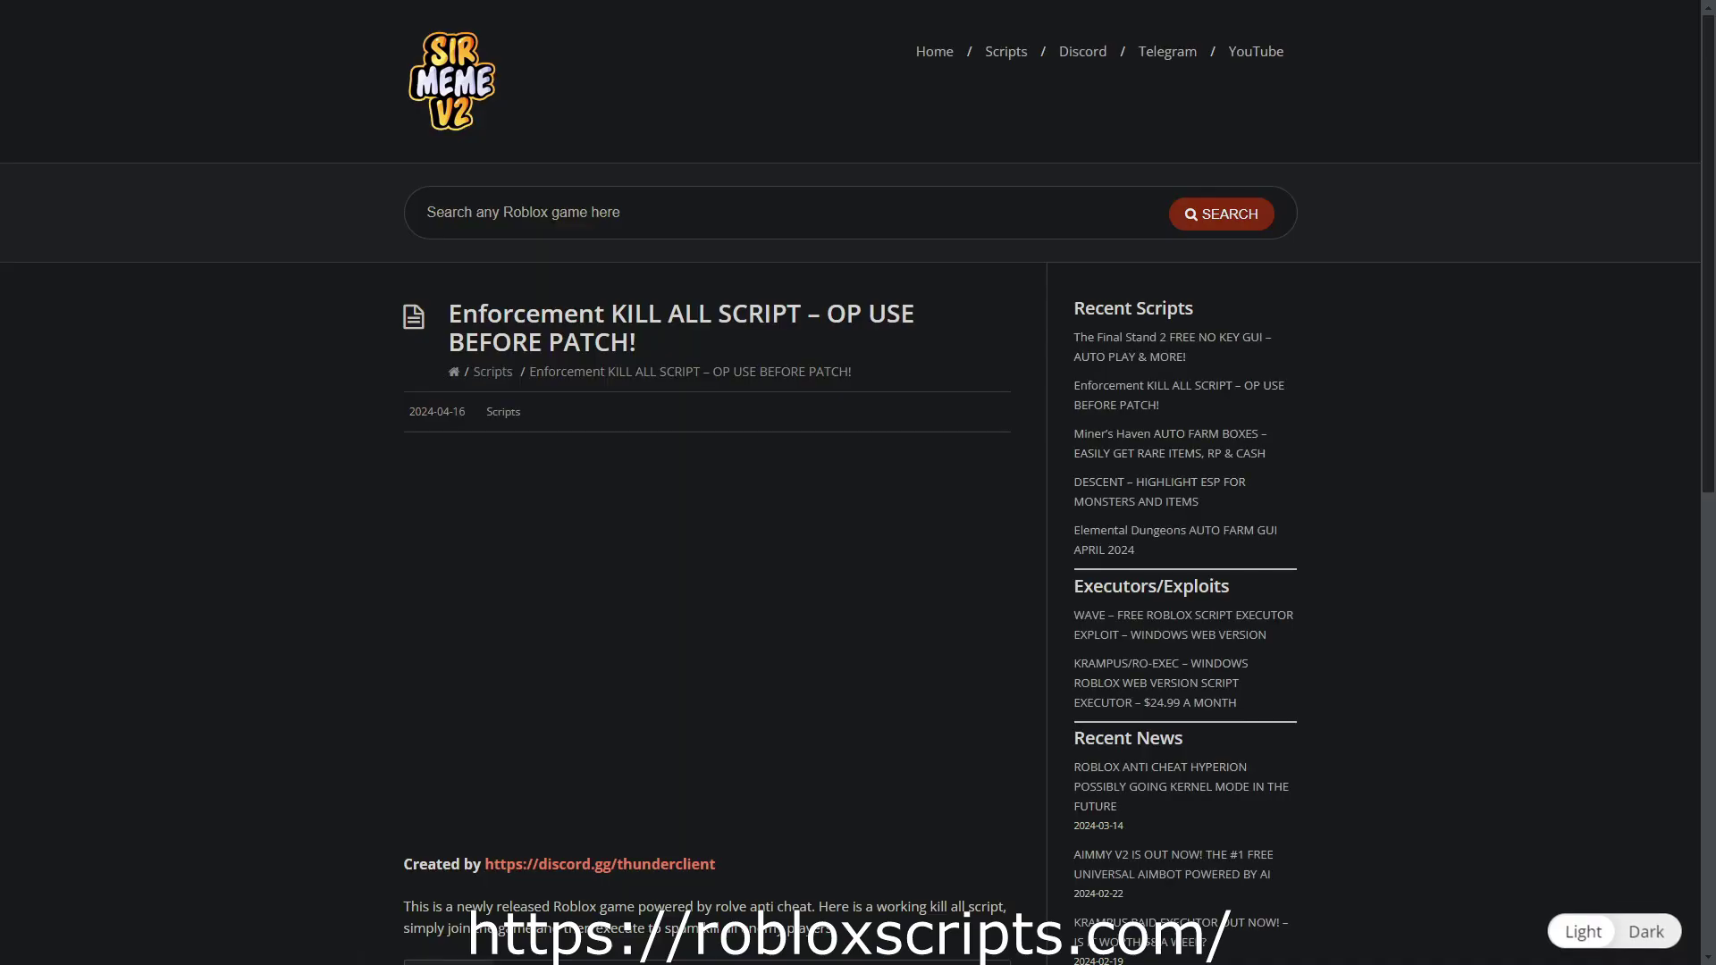
scroll(858, 483, down, 4)
scroll(858, 483, down, 1)
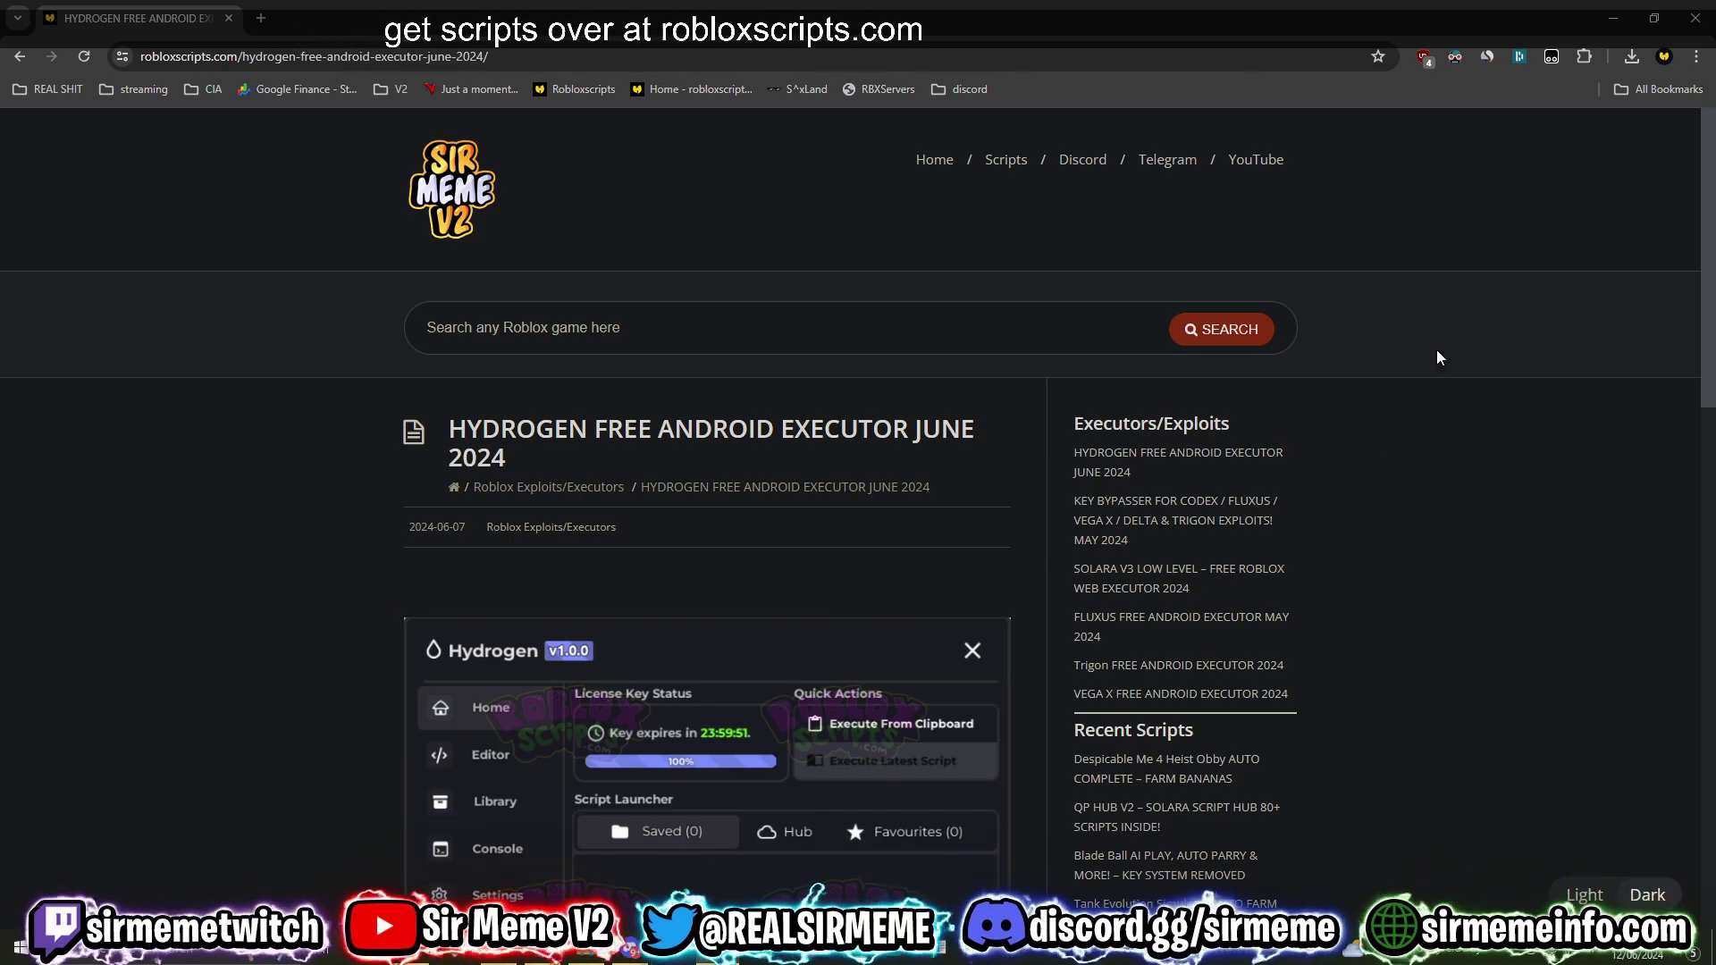
Bookmark the Hydrogen executor article and autoscroll down to its download links.
click(1379, 57)
click(1288, 176)
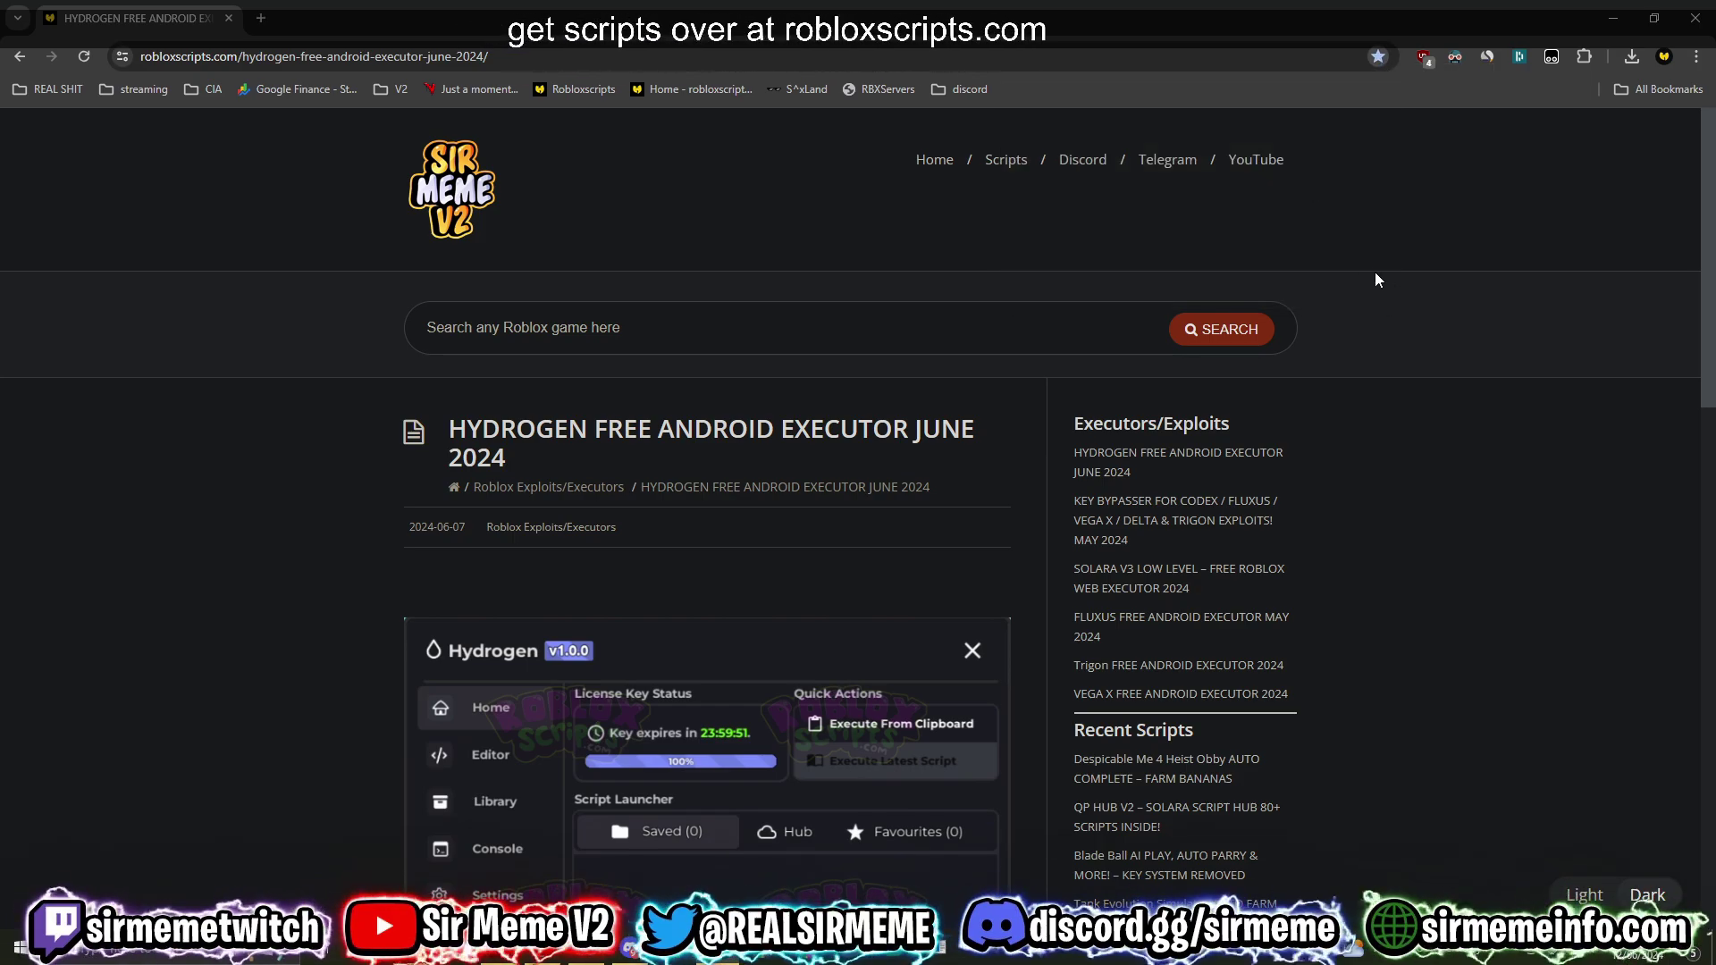
middle_click(1427, 321)
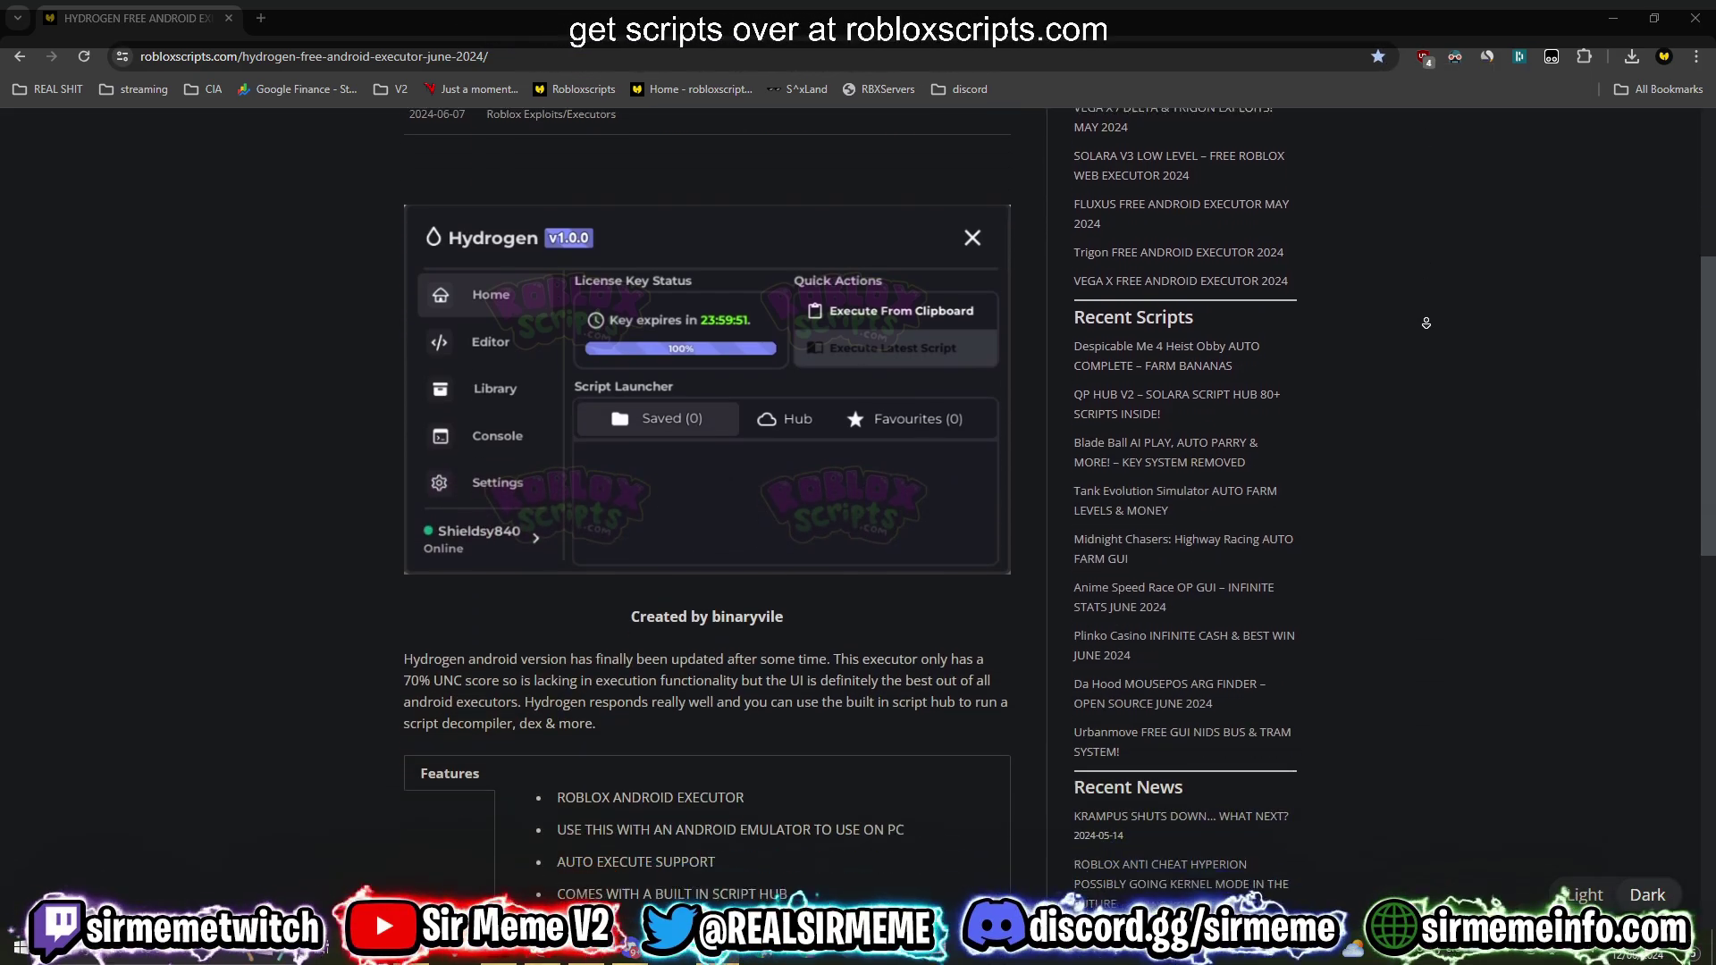
click(1414, 335)
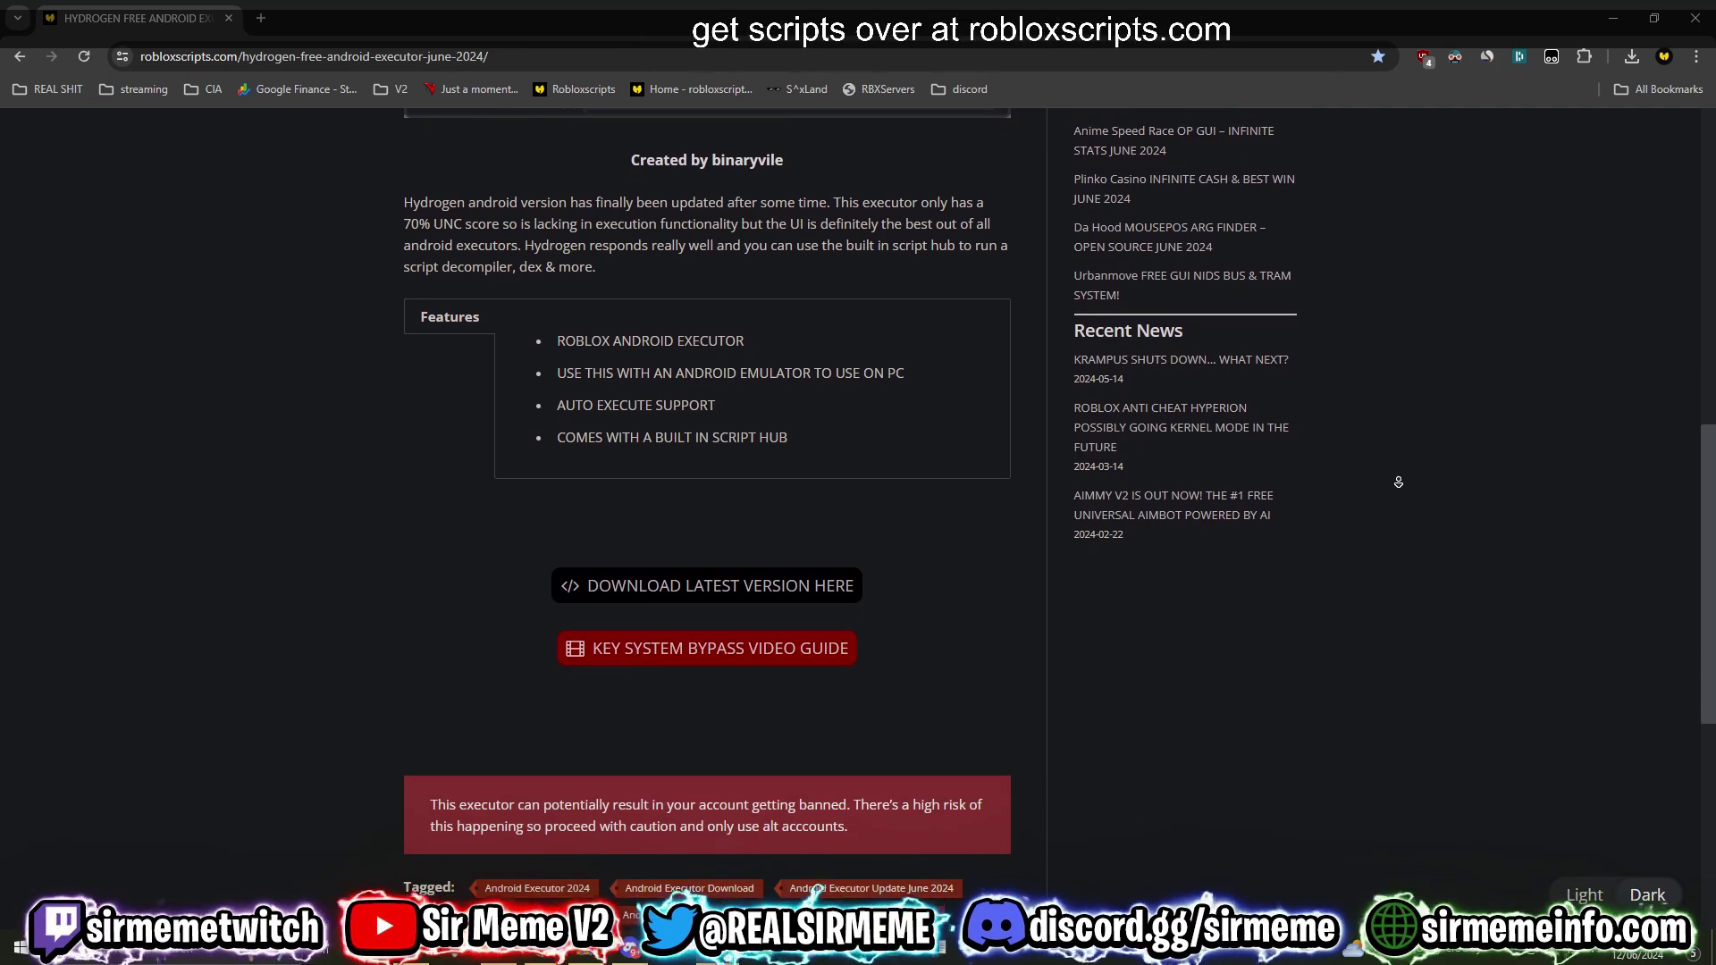
Read the account-ban warning, then follow the DOWNLOAD LATEST VERSION HERE link.
click(428, 598)
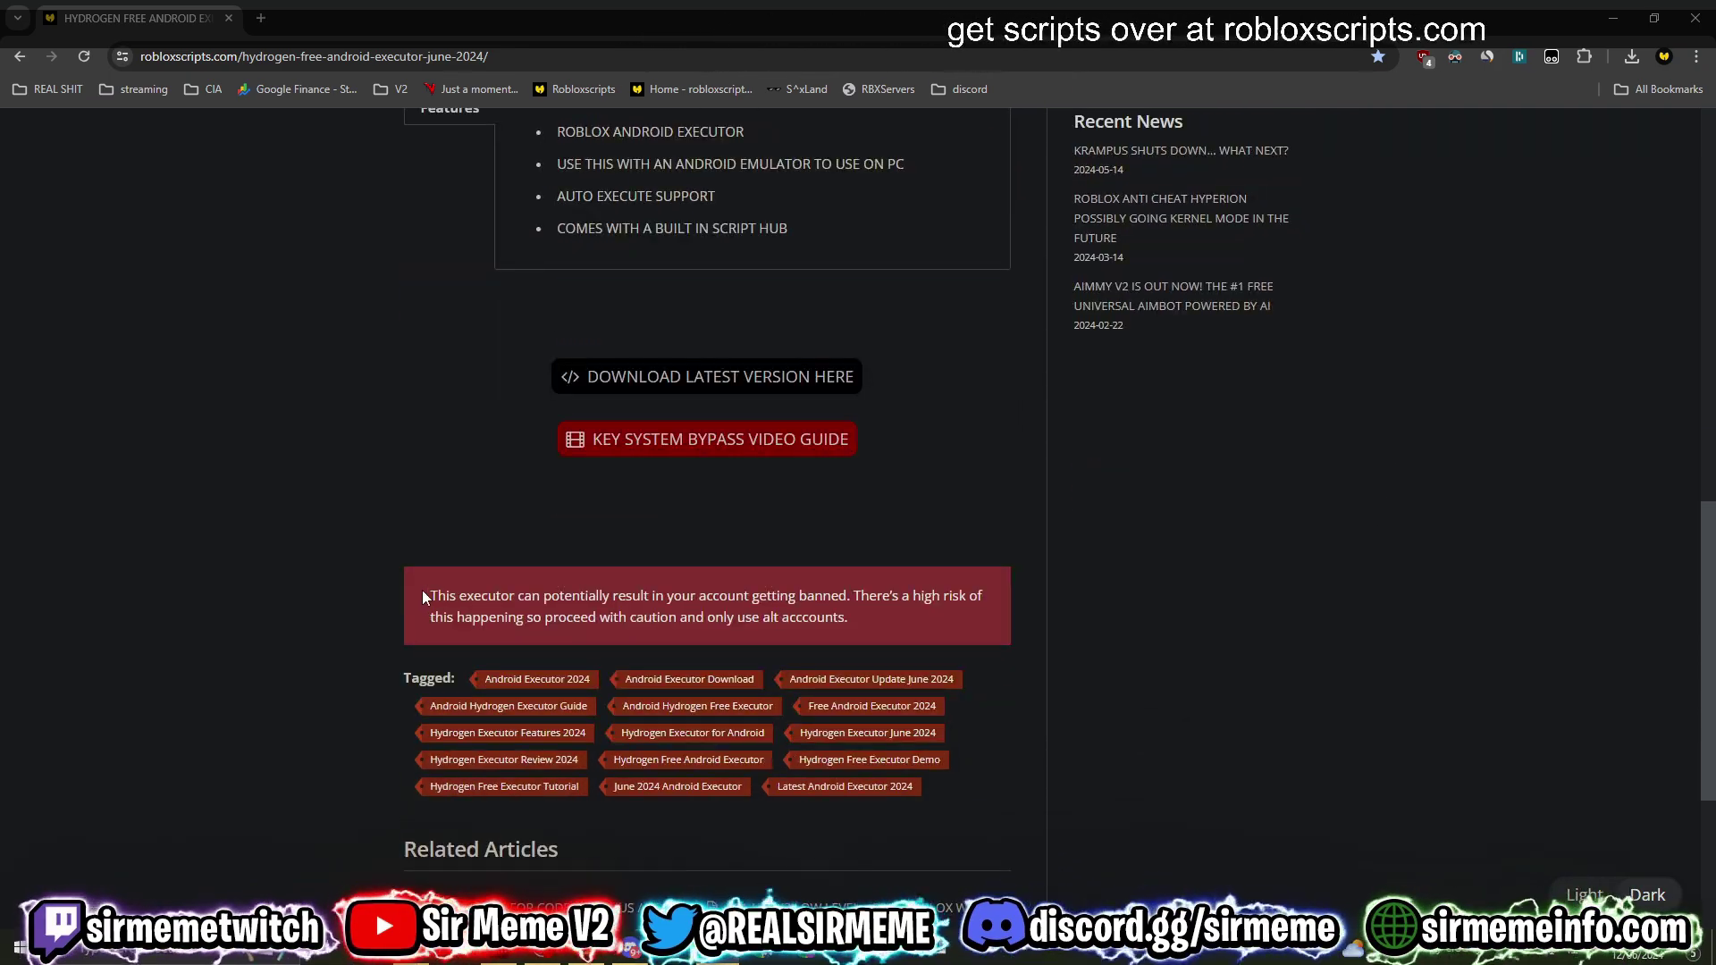
drag(421, 590, 872, 631)
click(899, 617)
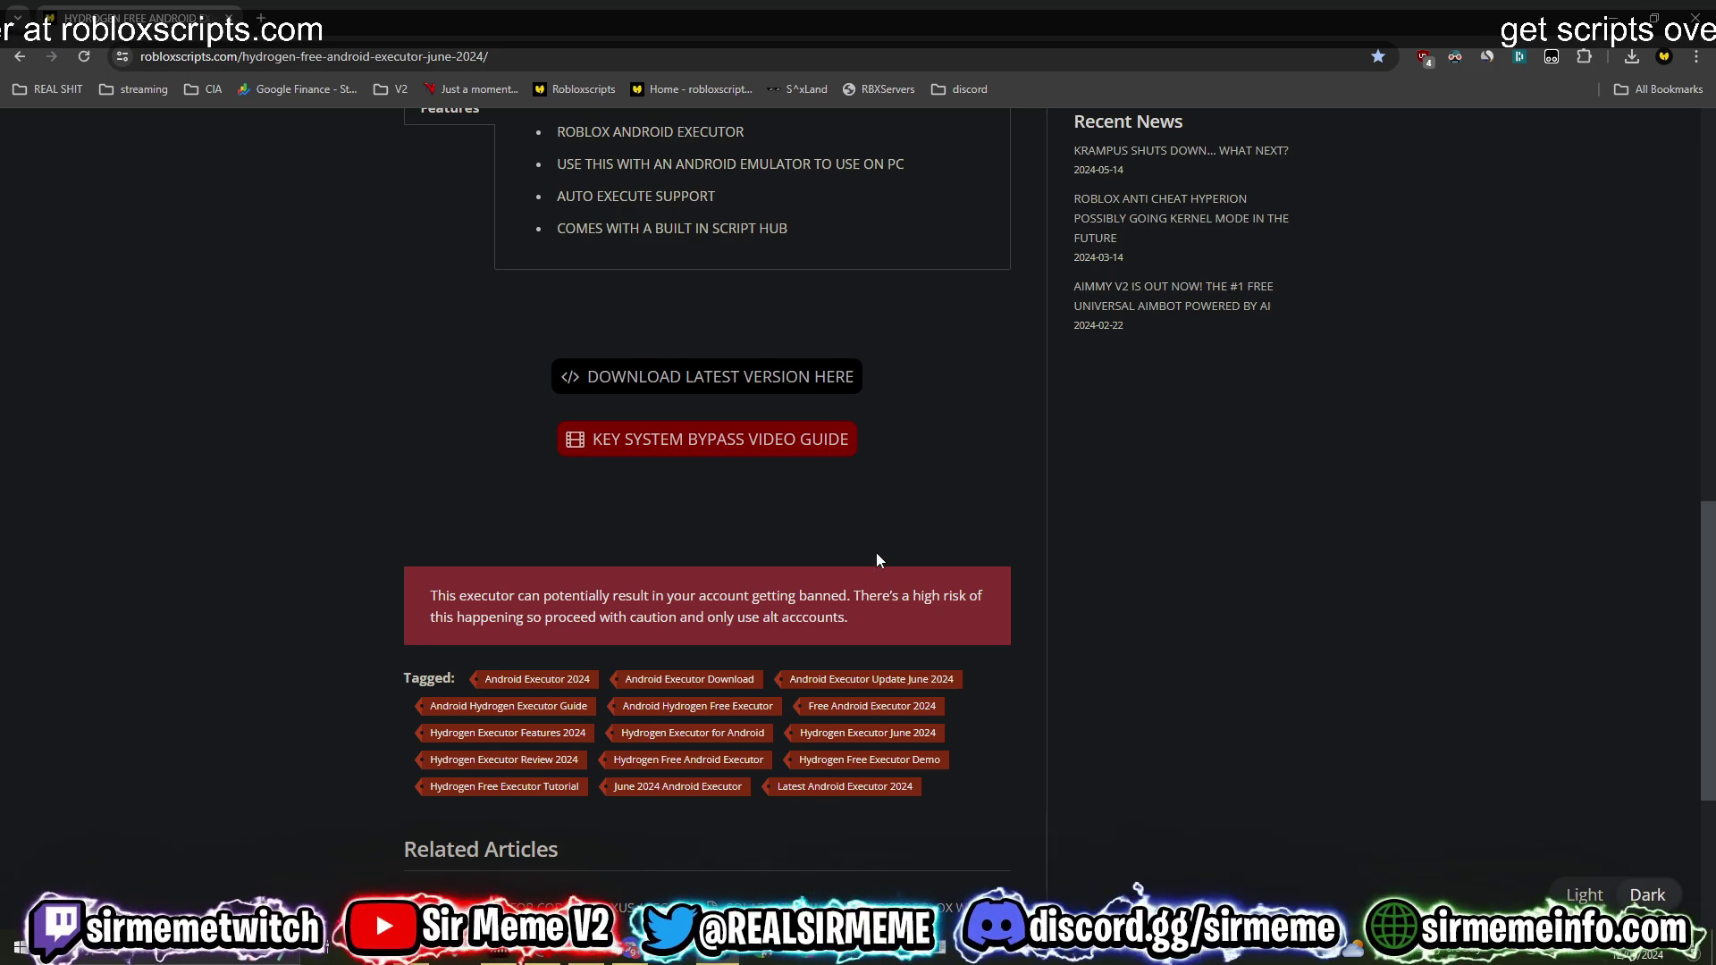
scroll(1001, 541, up, 2)
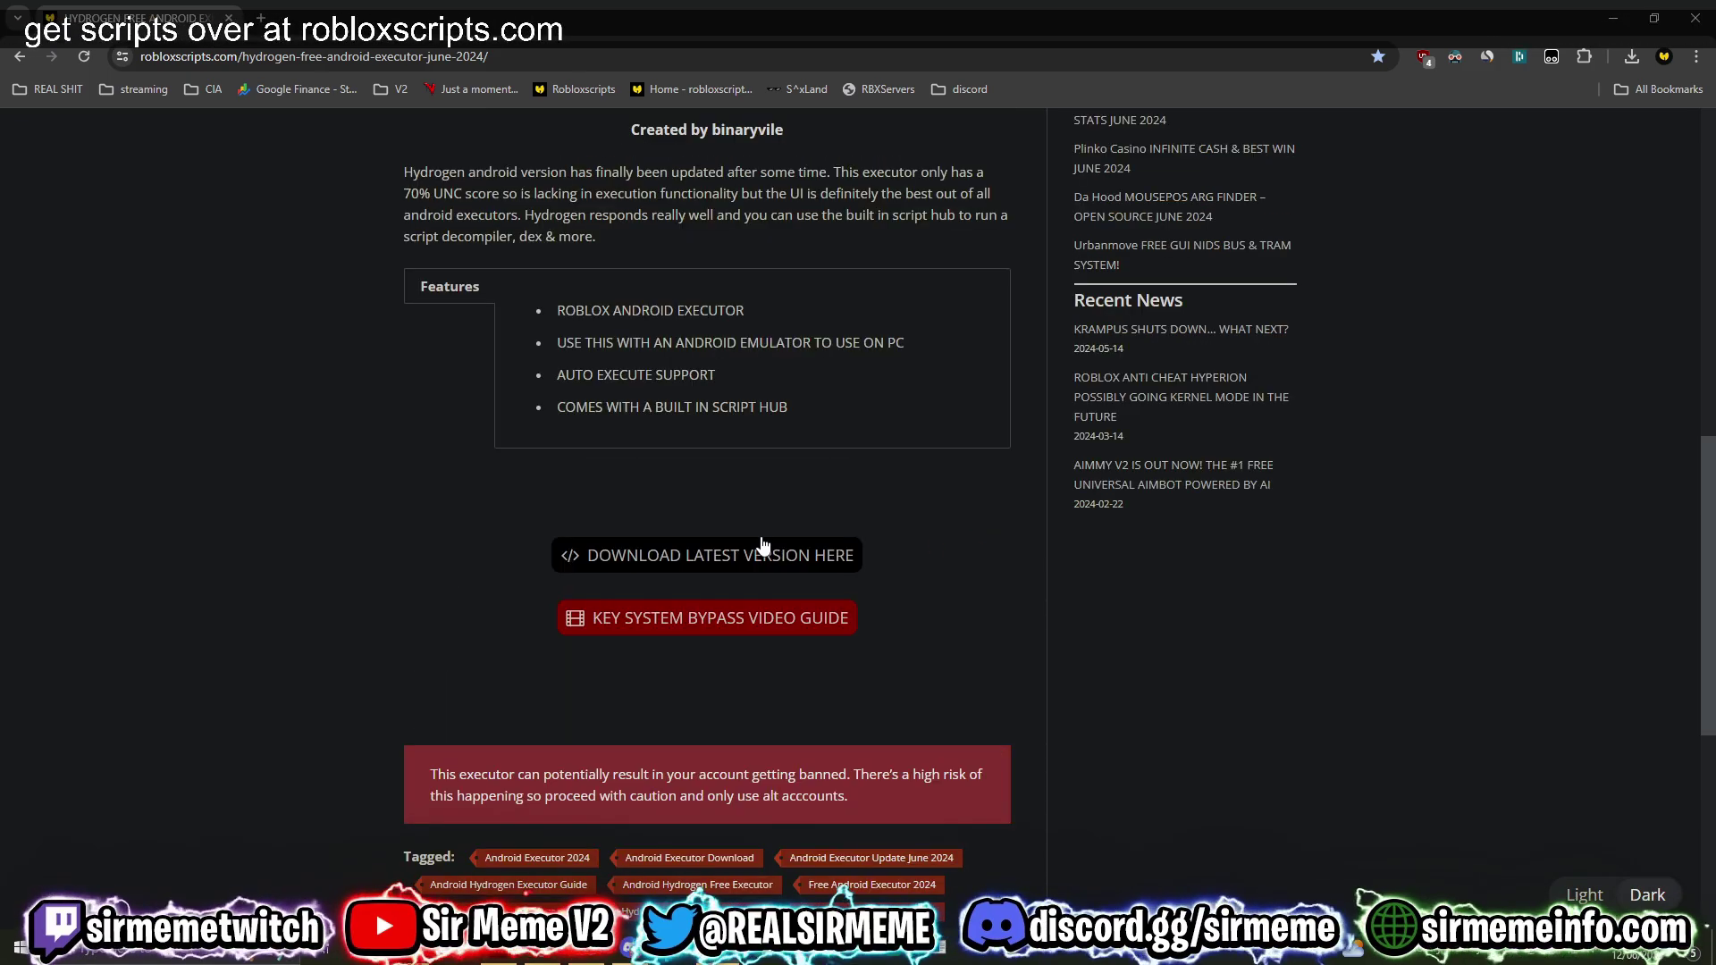
click(698, 550)
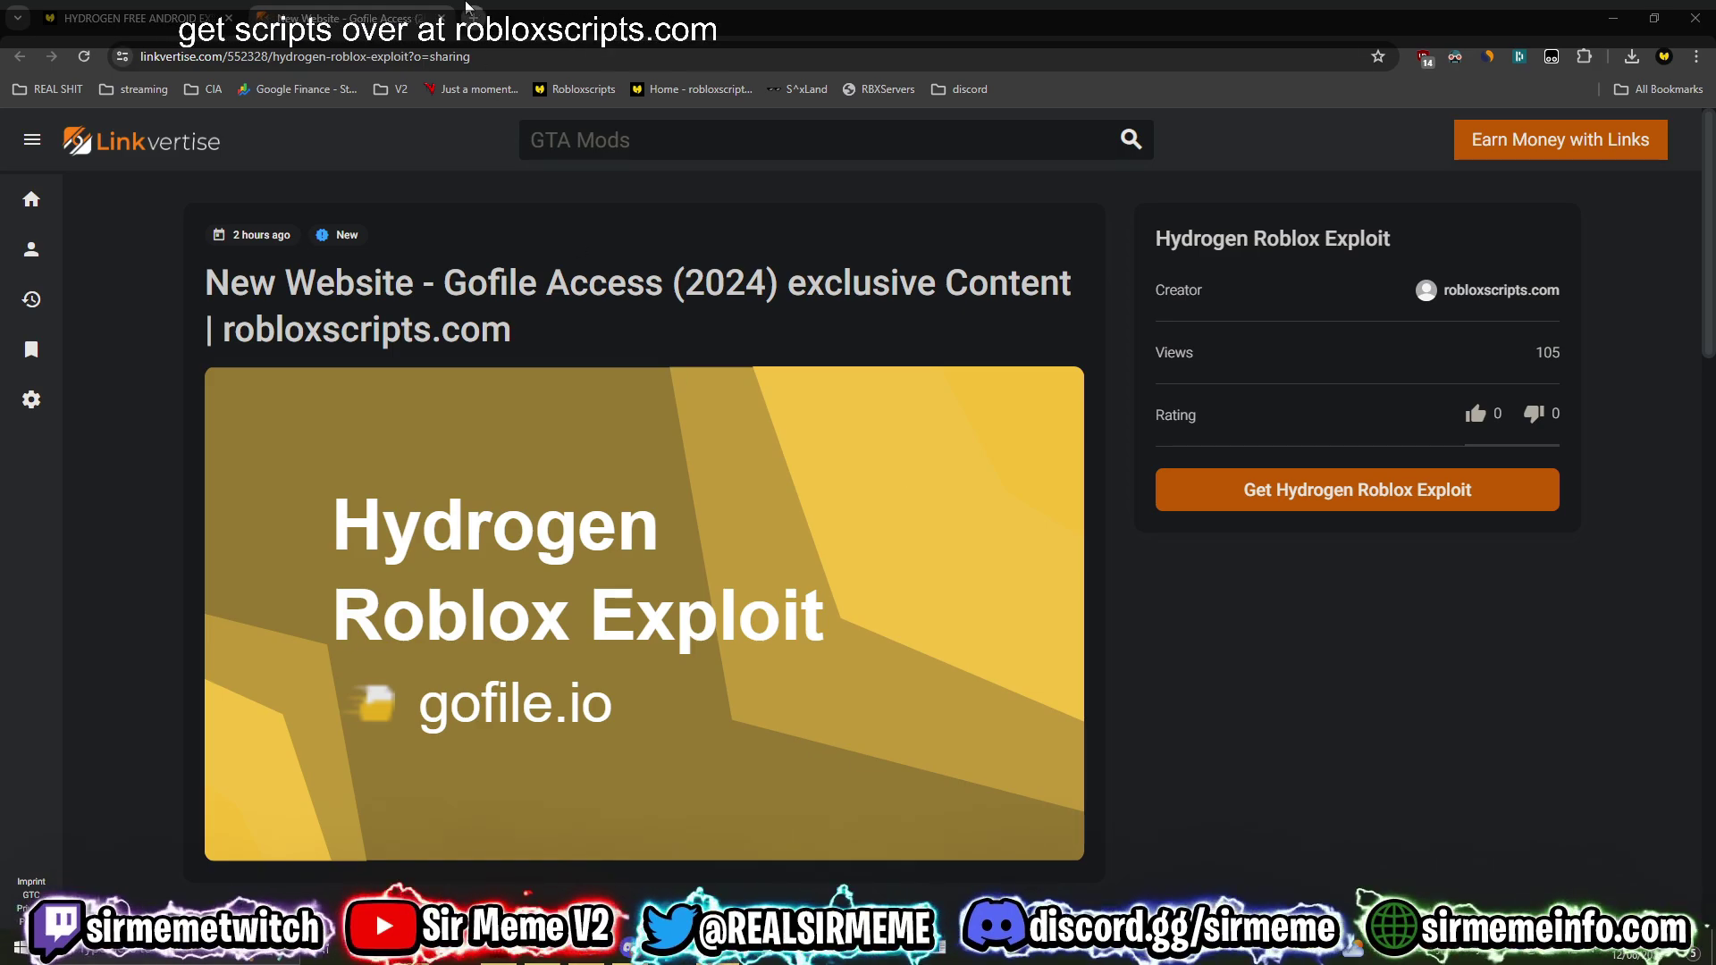
Use bypass.city to get past Linkvertise and download HYDROGEN 2.628.388.apk from Gofile.
key(ctrl+t)
text(b)
key(Return)
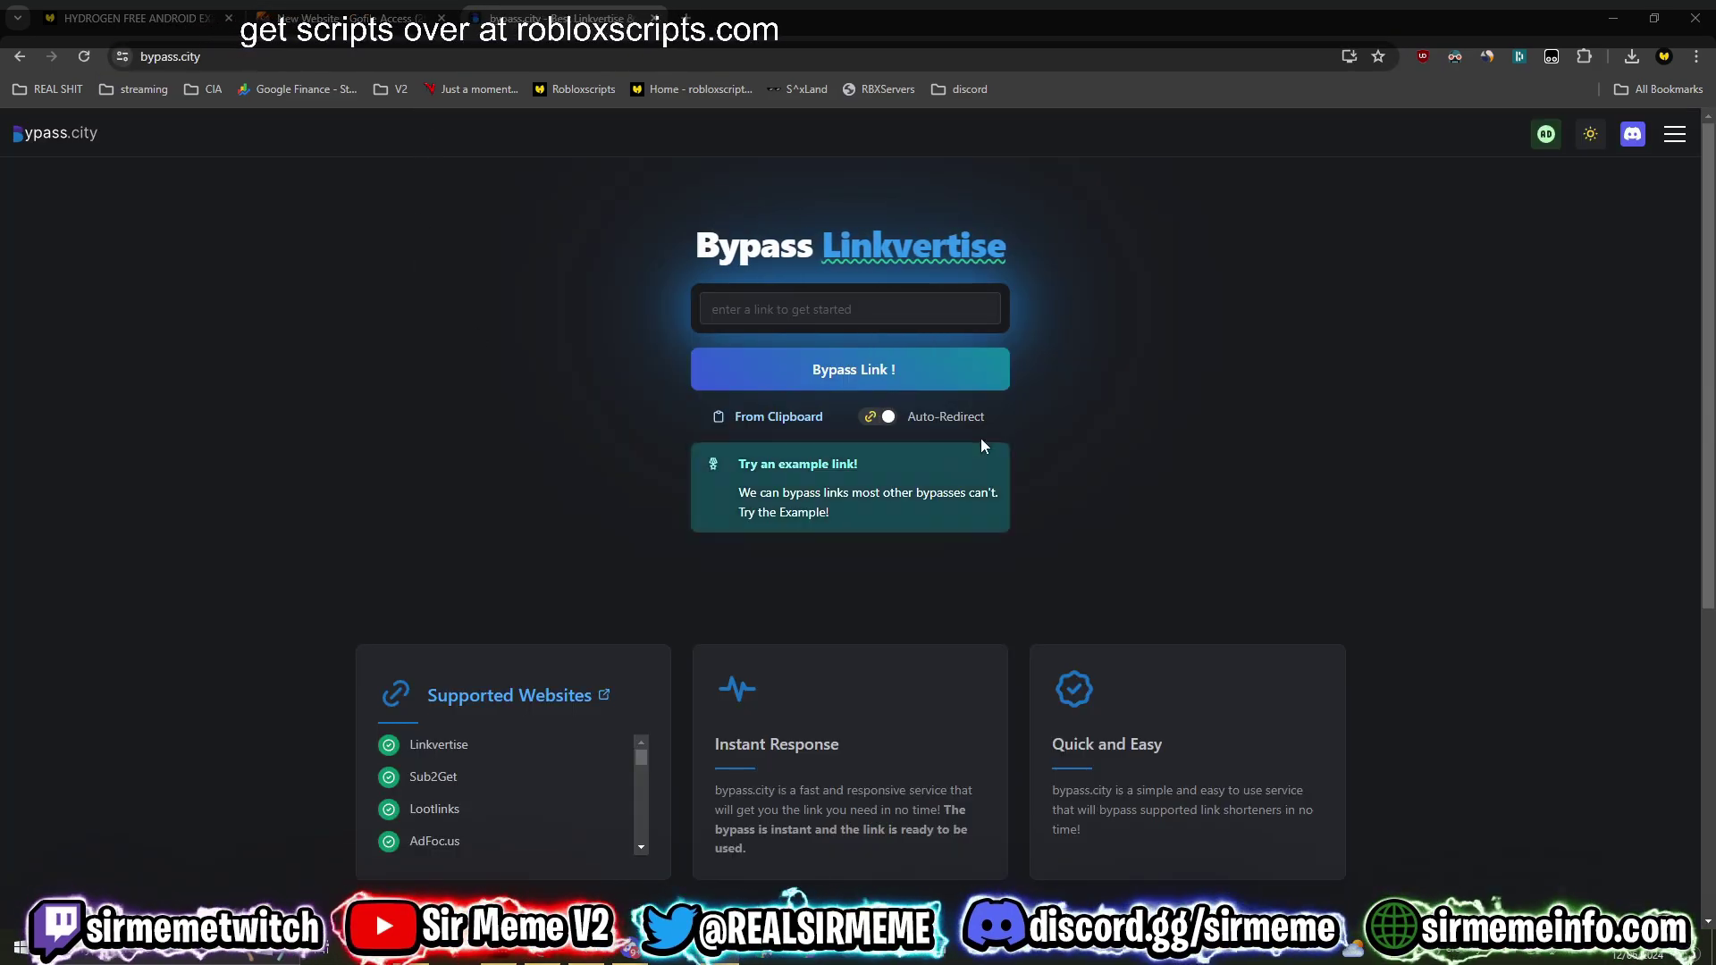
click(393, 18)
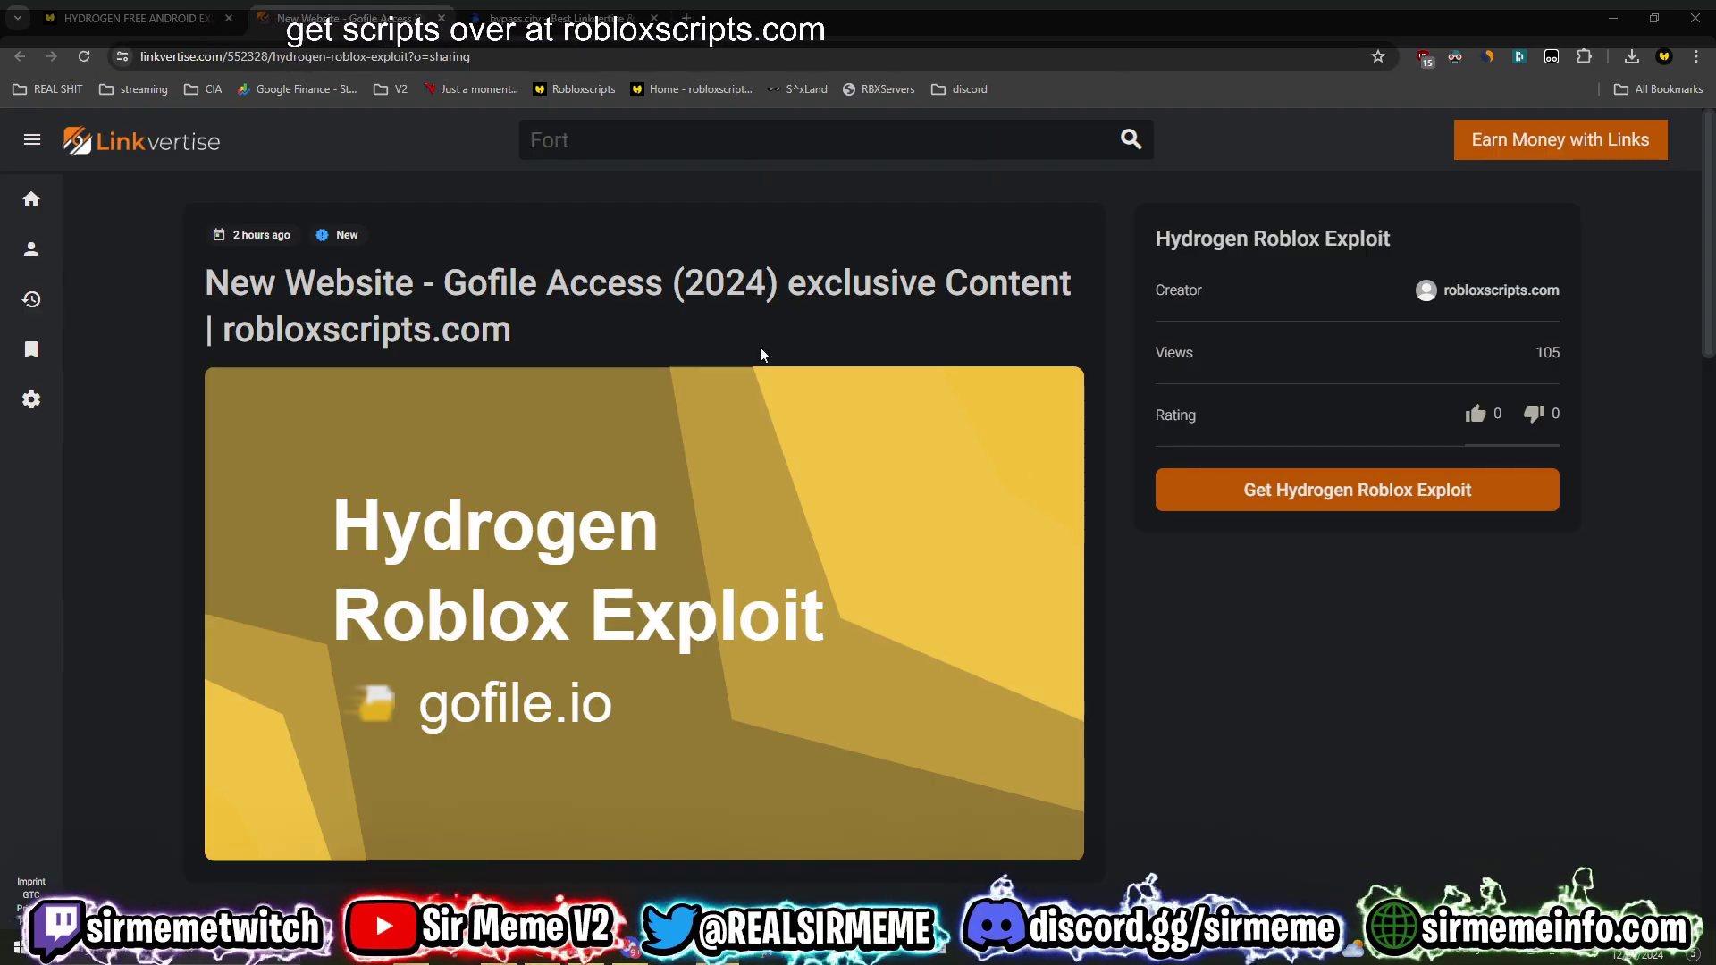
click(1361, 491)
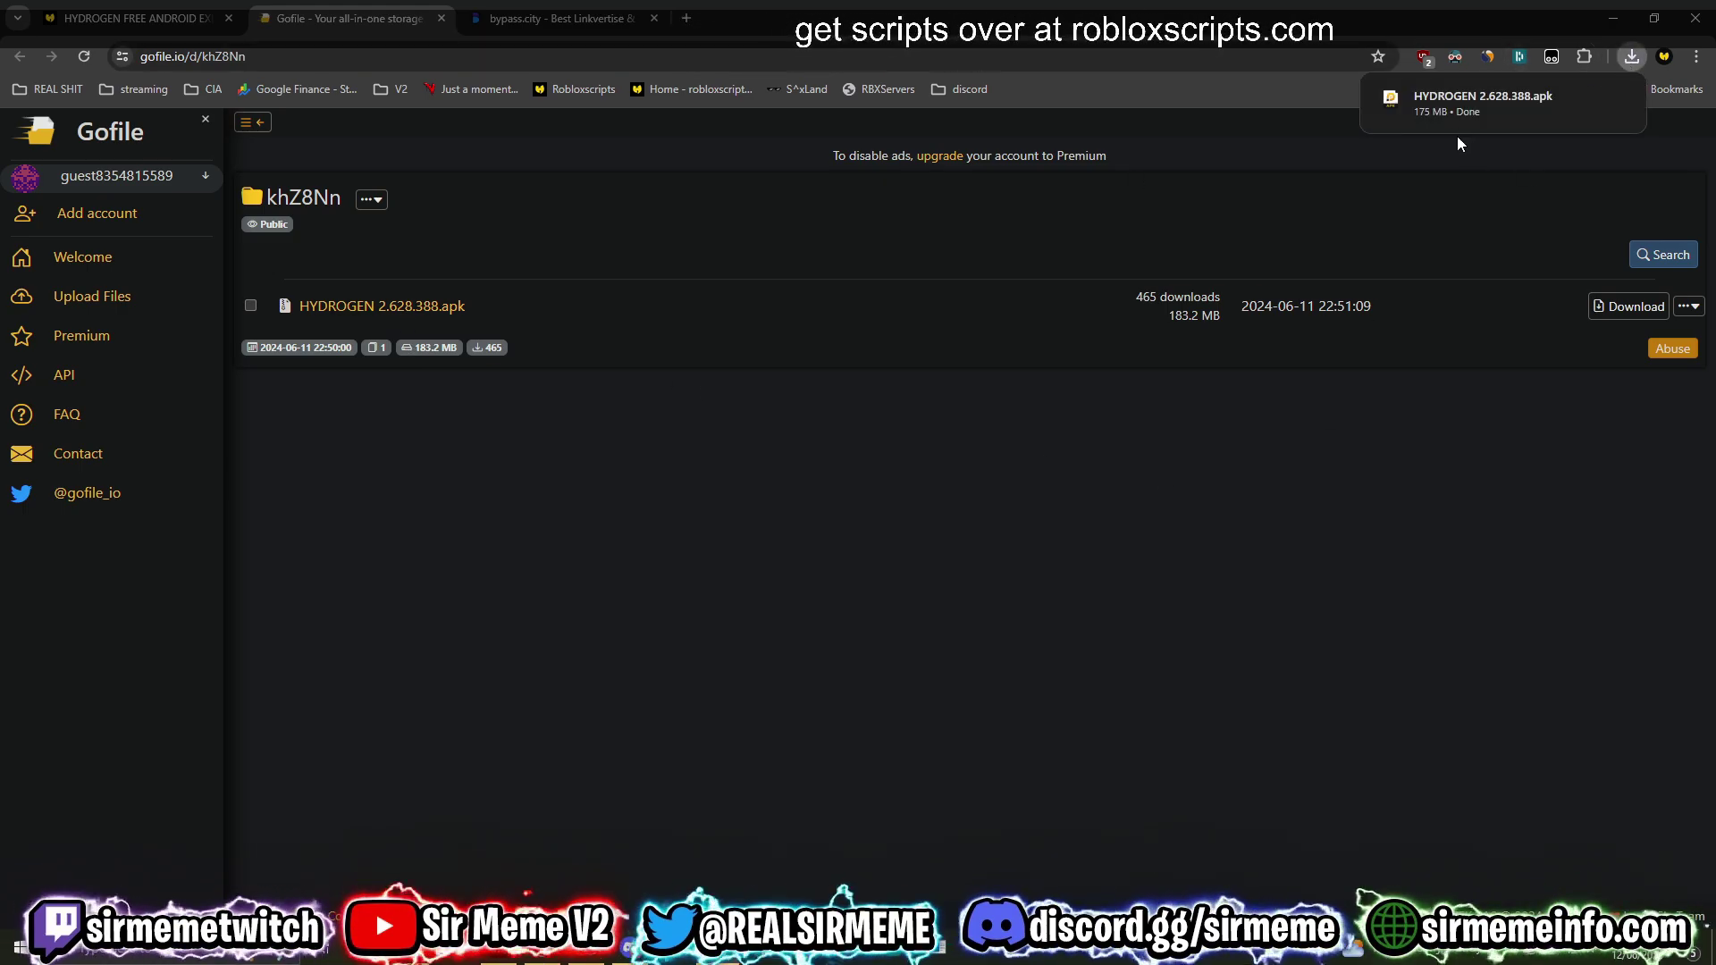
drag(983, 18, 1187, 289)
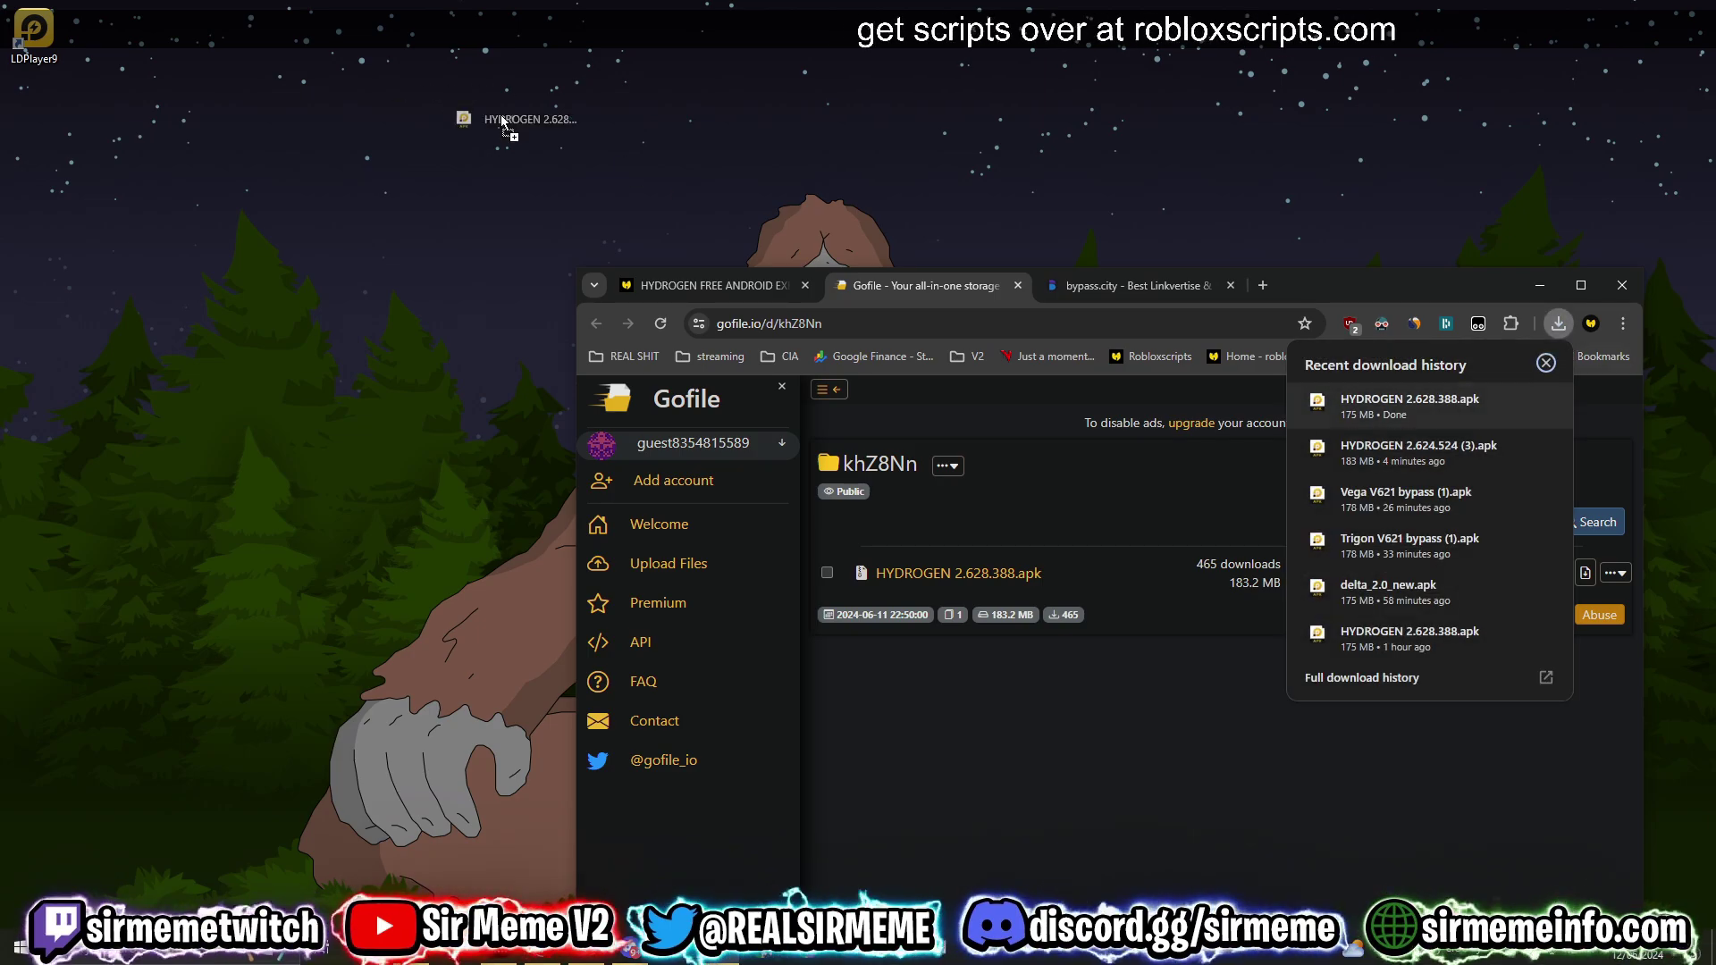
Move the restored Chrome window up and to the left on the desktop.
drag(1301, 279, 1051, 50)
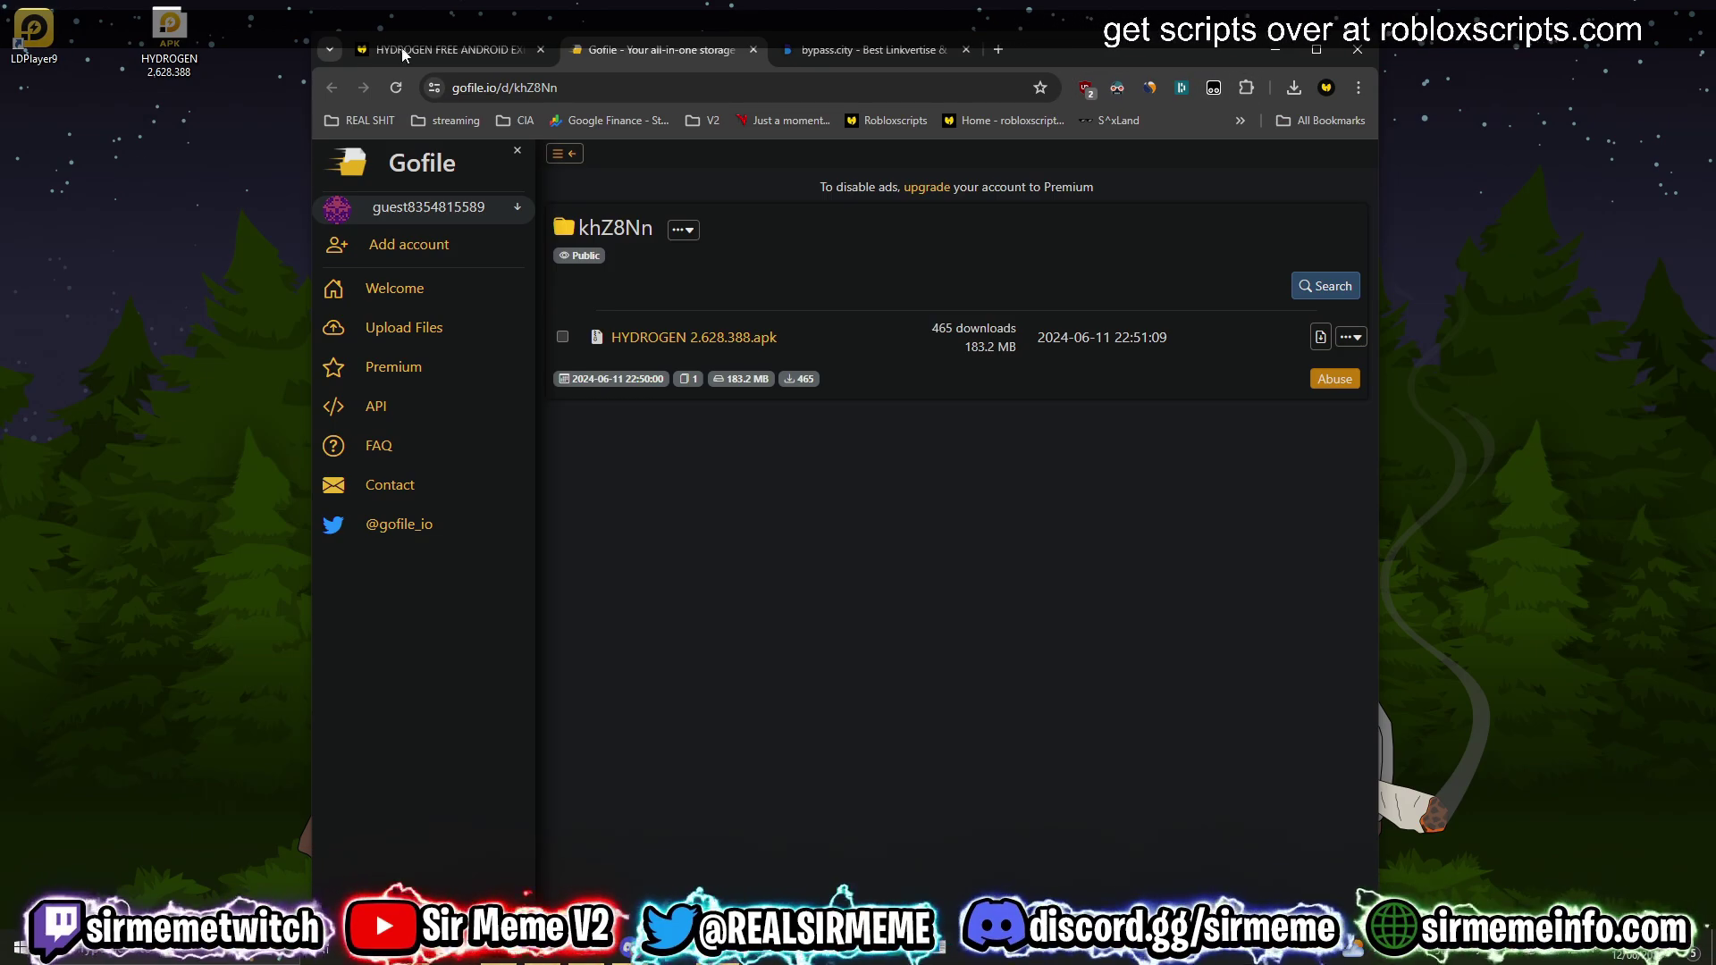
Visit ldplayer.net in a new tab, then minimise Chrome to show the desktop.
click(997, 49)
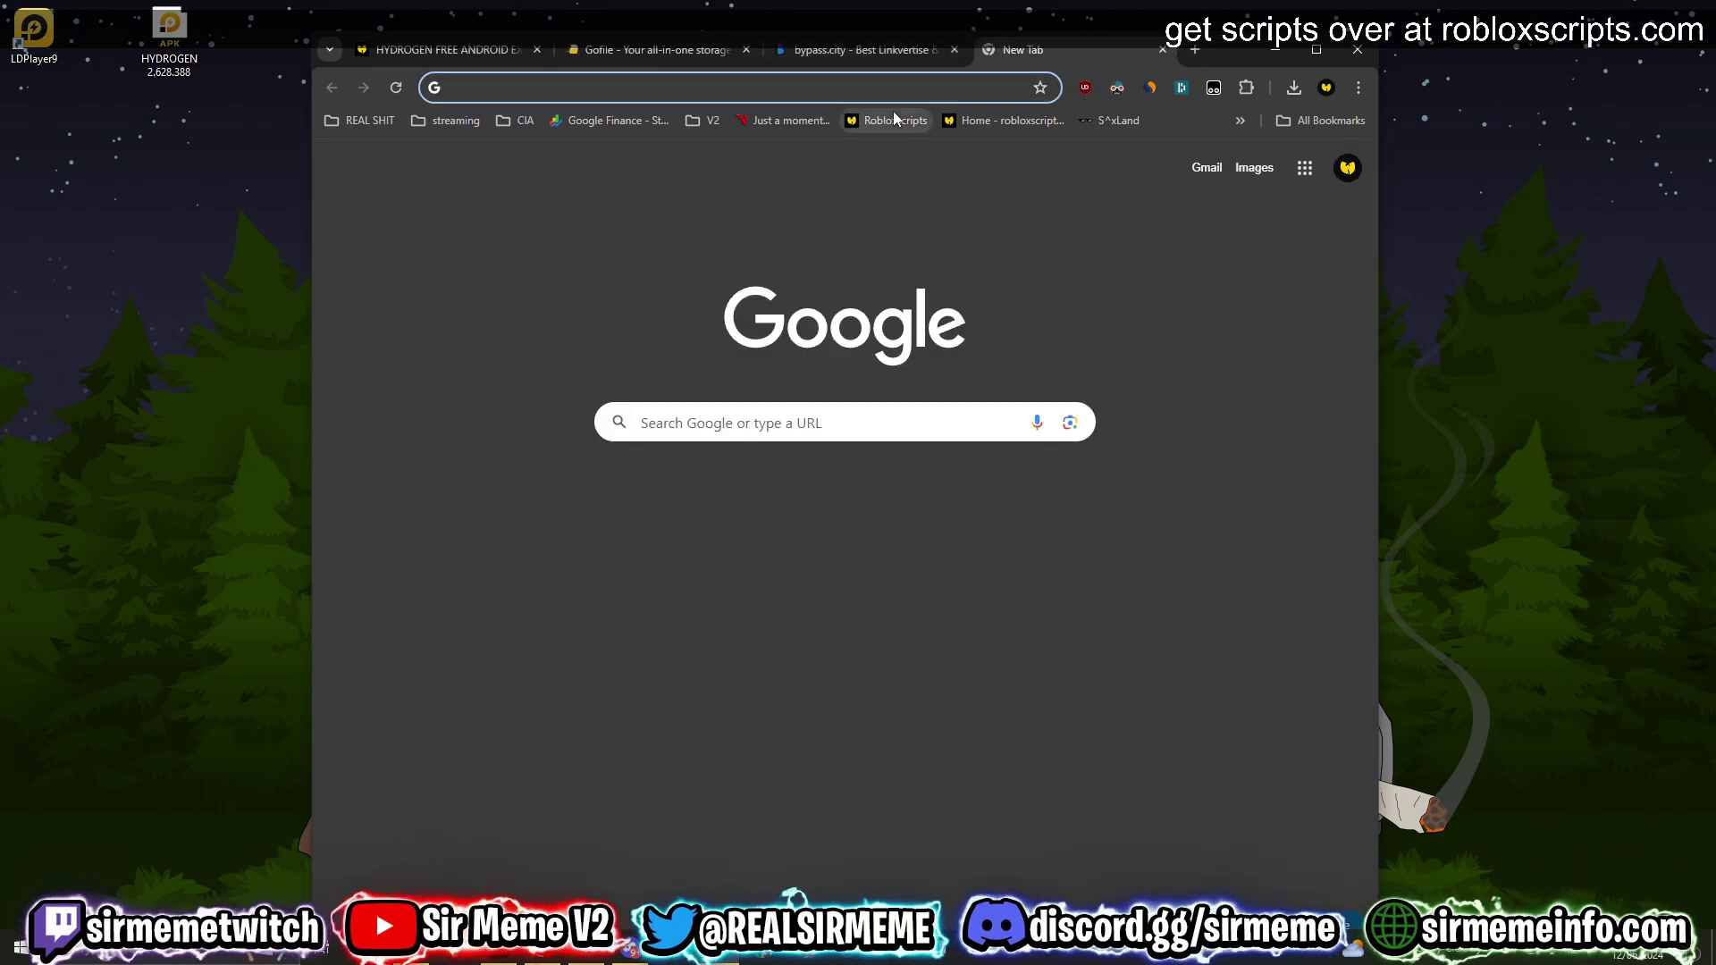
text(ldplayer.net)
key(Return)
drag(1233, 51, 1264, 25)
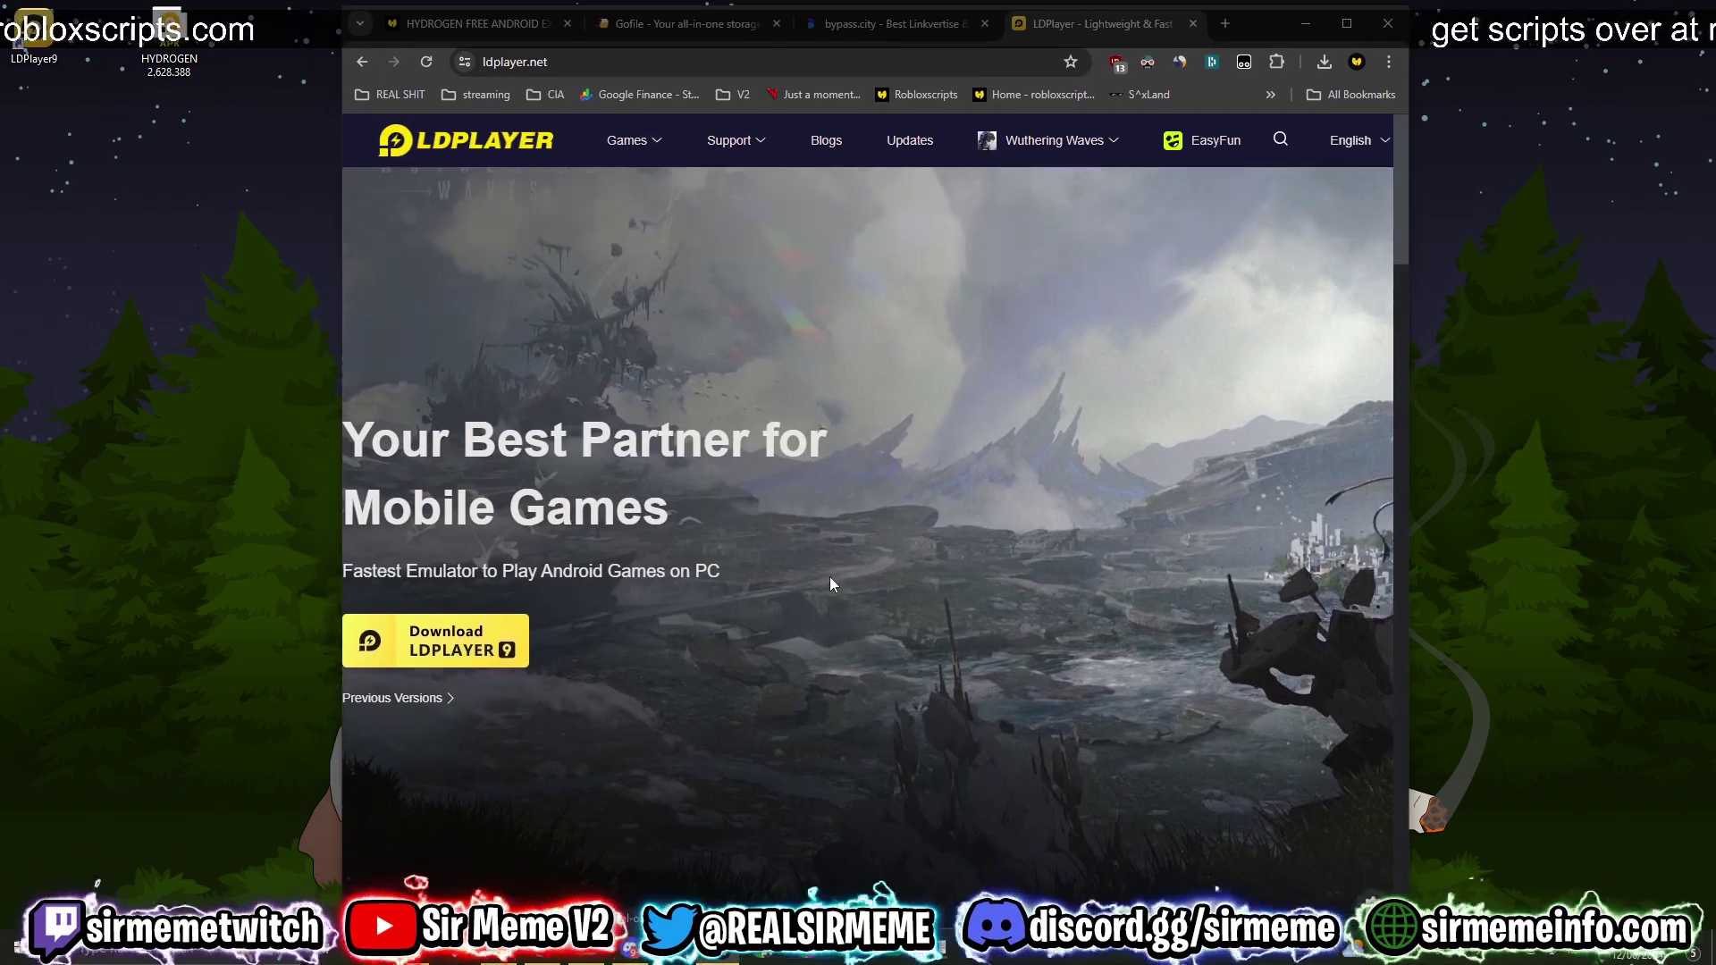
click(1305, 36)
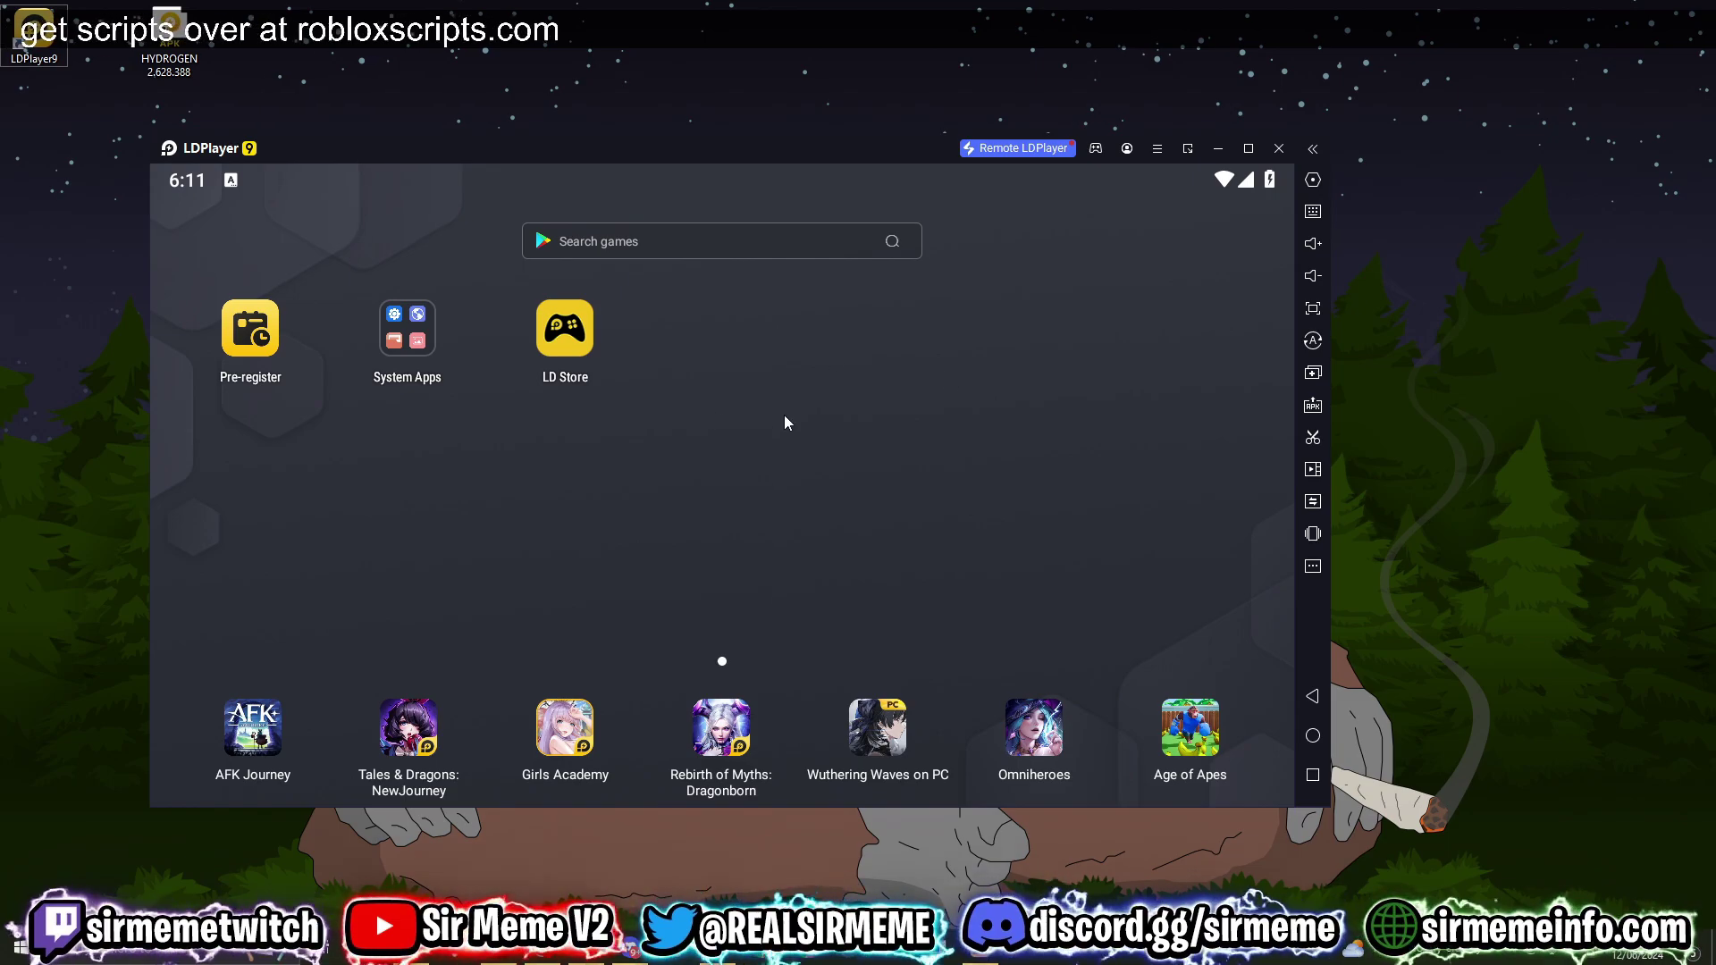
In LDPlayer's Advanced settings, confirm CPU is 8 cores and RAM is 8192M.
click(1311, 181)
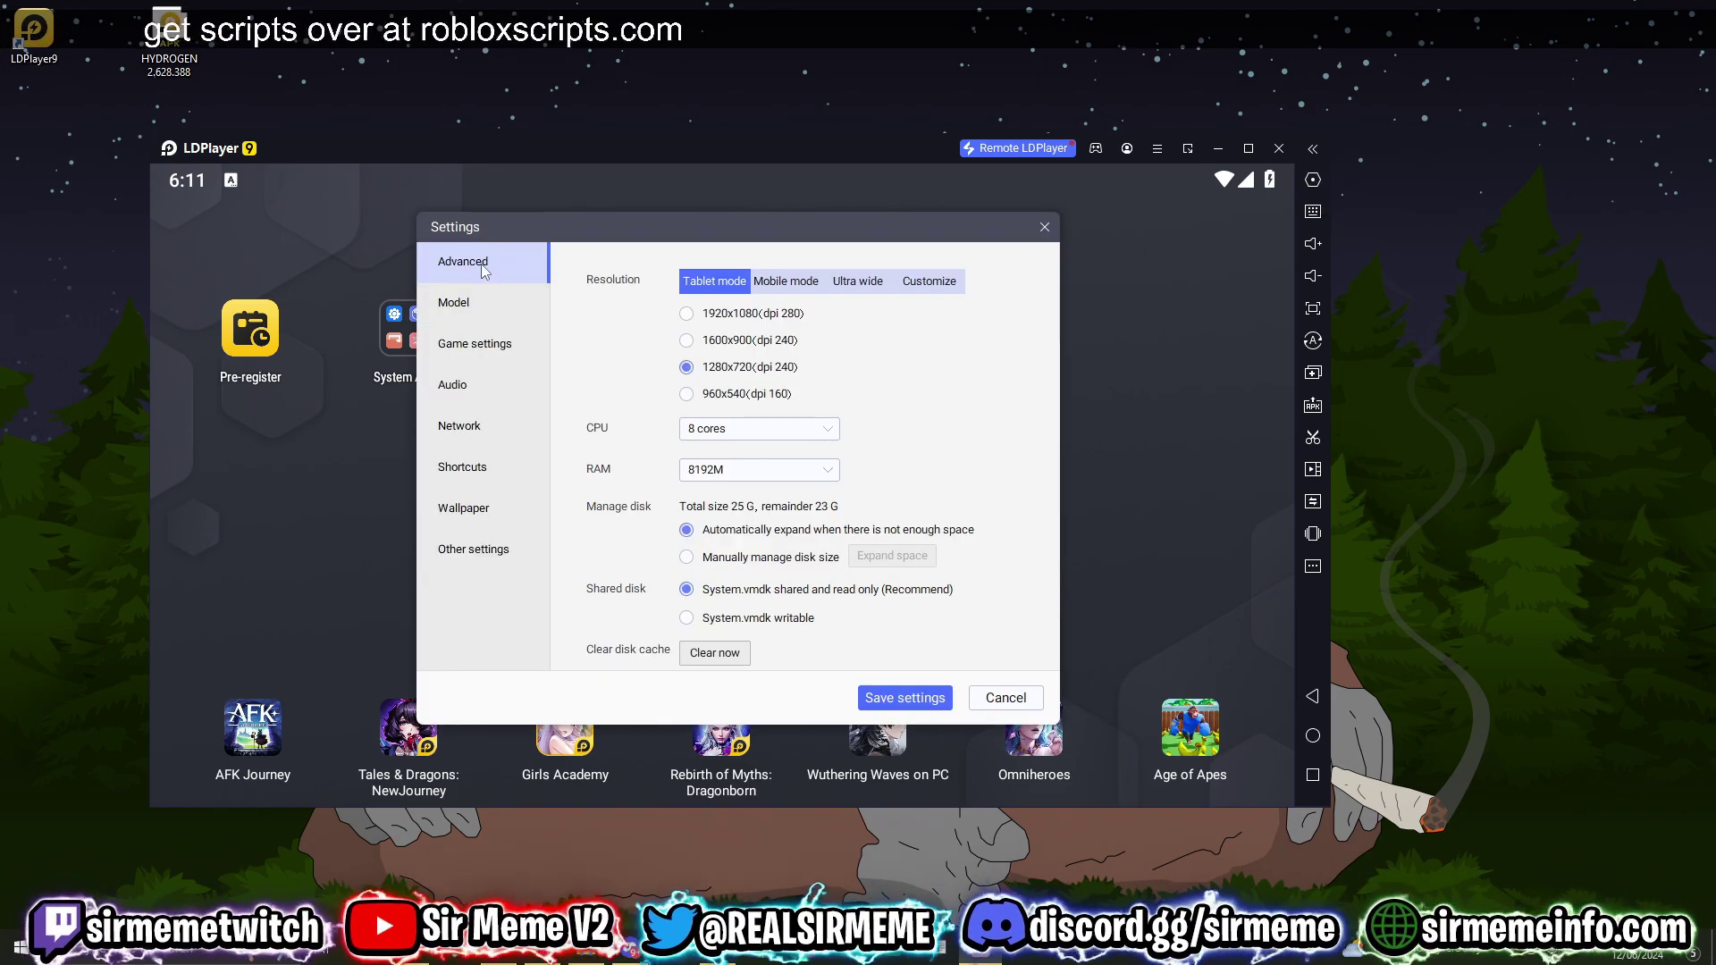
click(712, 431)
click(731, 434)
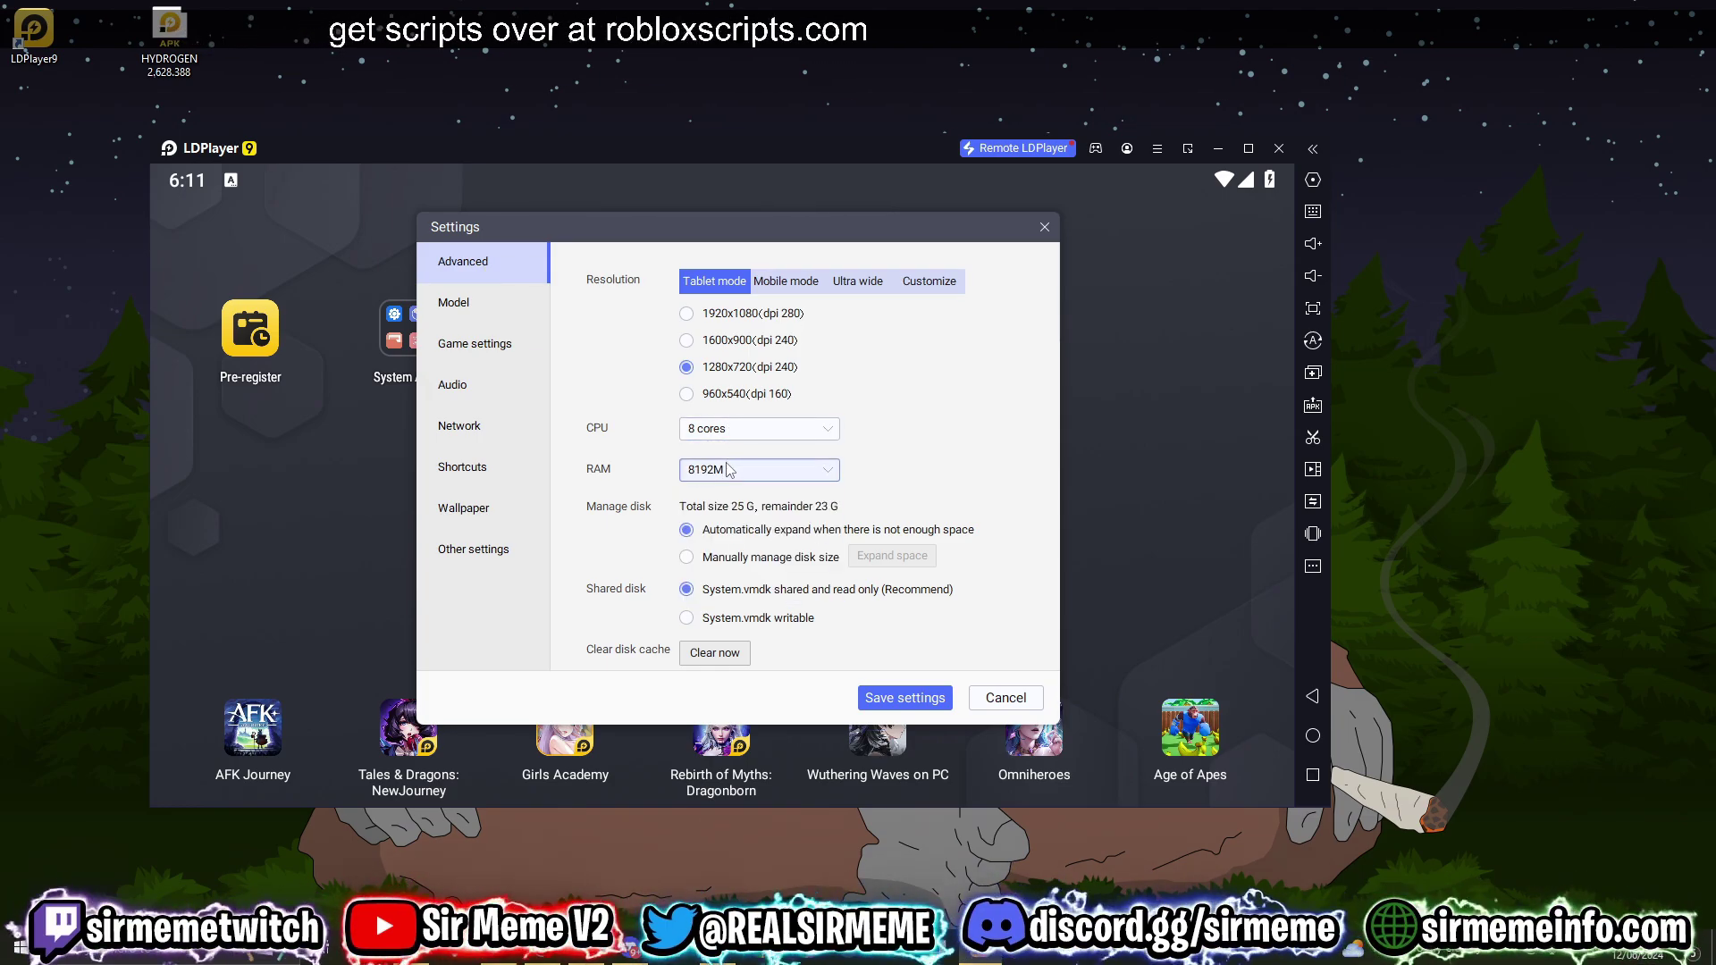
click(732, 472)
click(731, 472)
click(731, 471)
scroll(764, 590, down, 3)
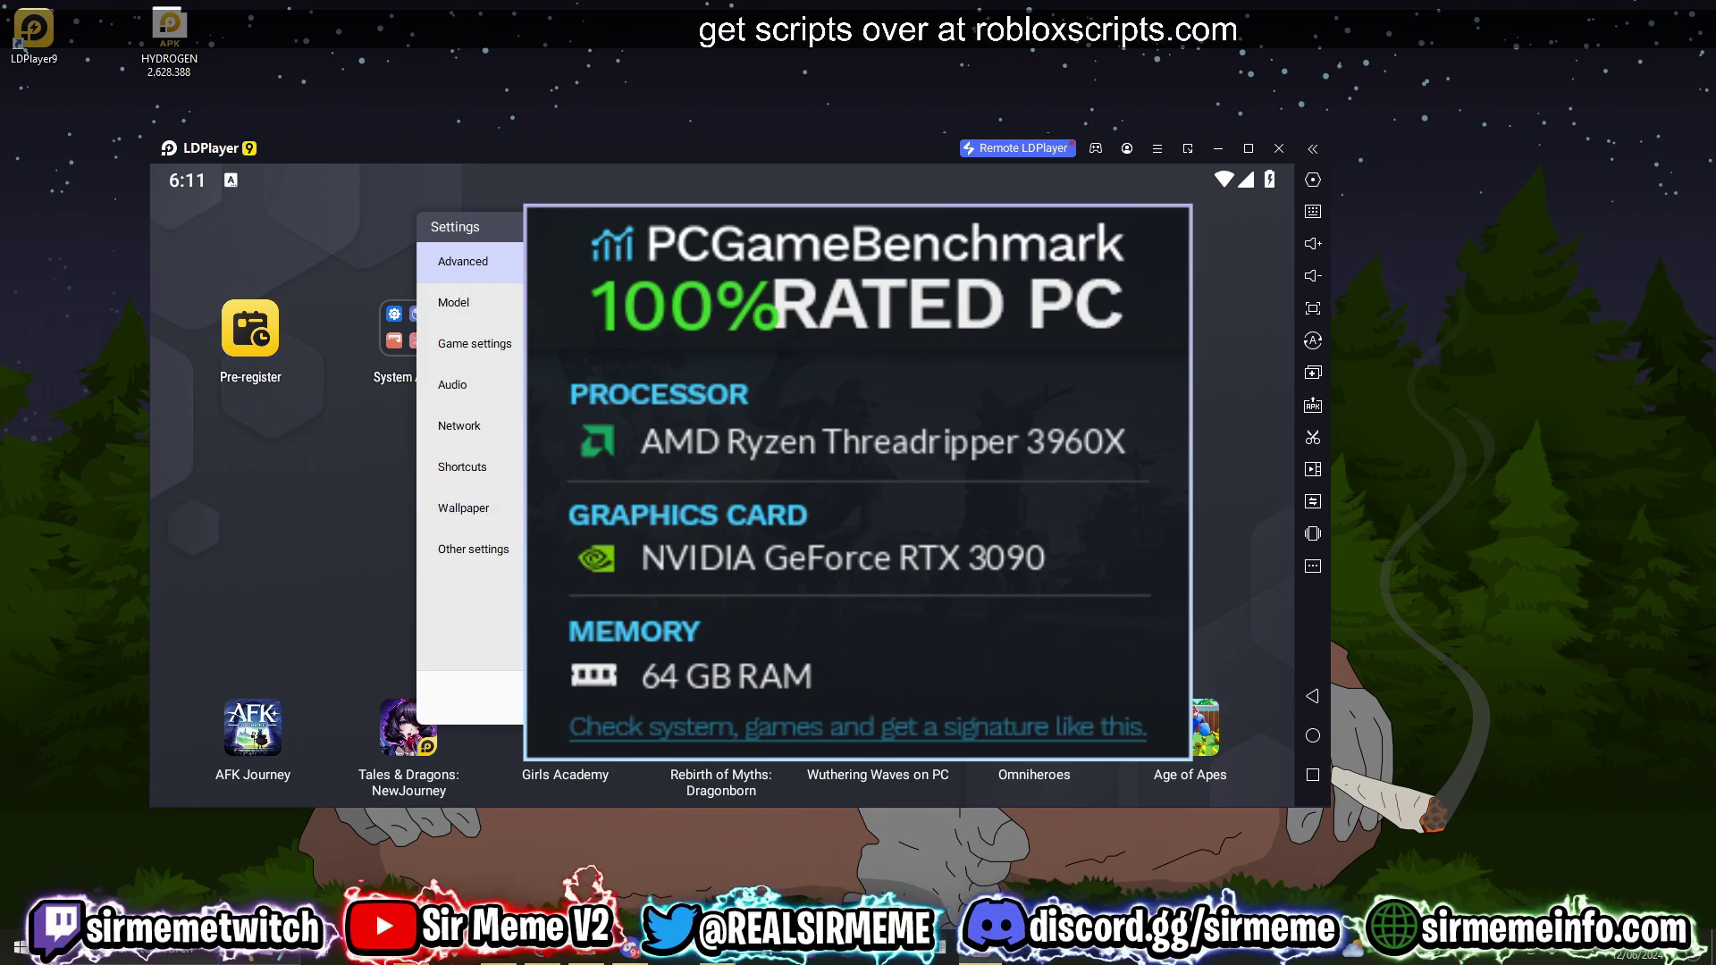
click(759, 470)
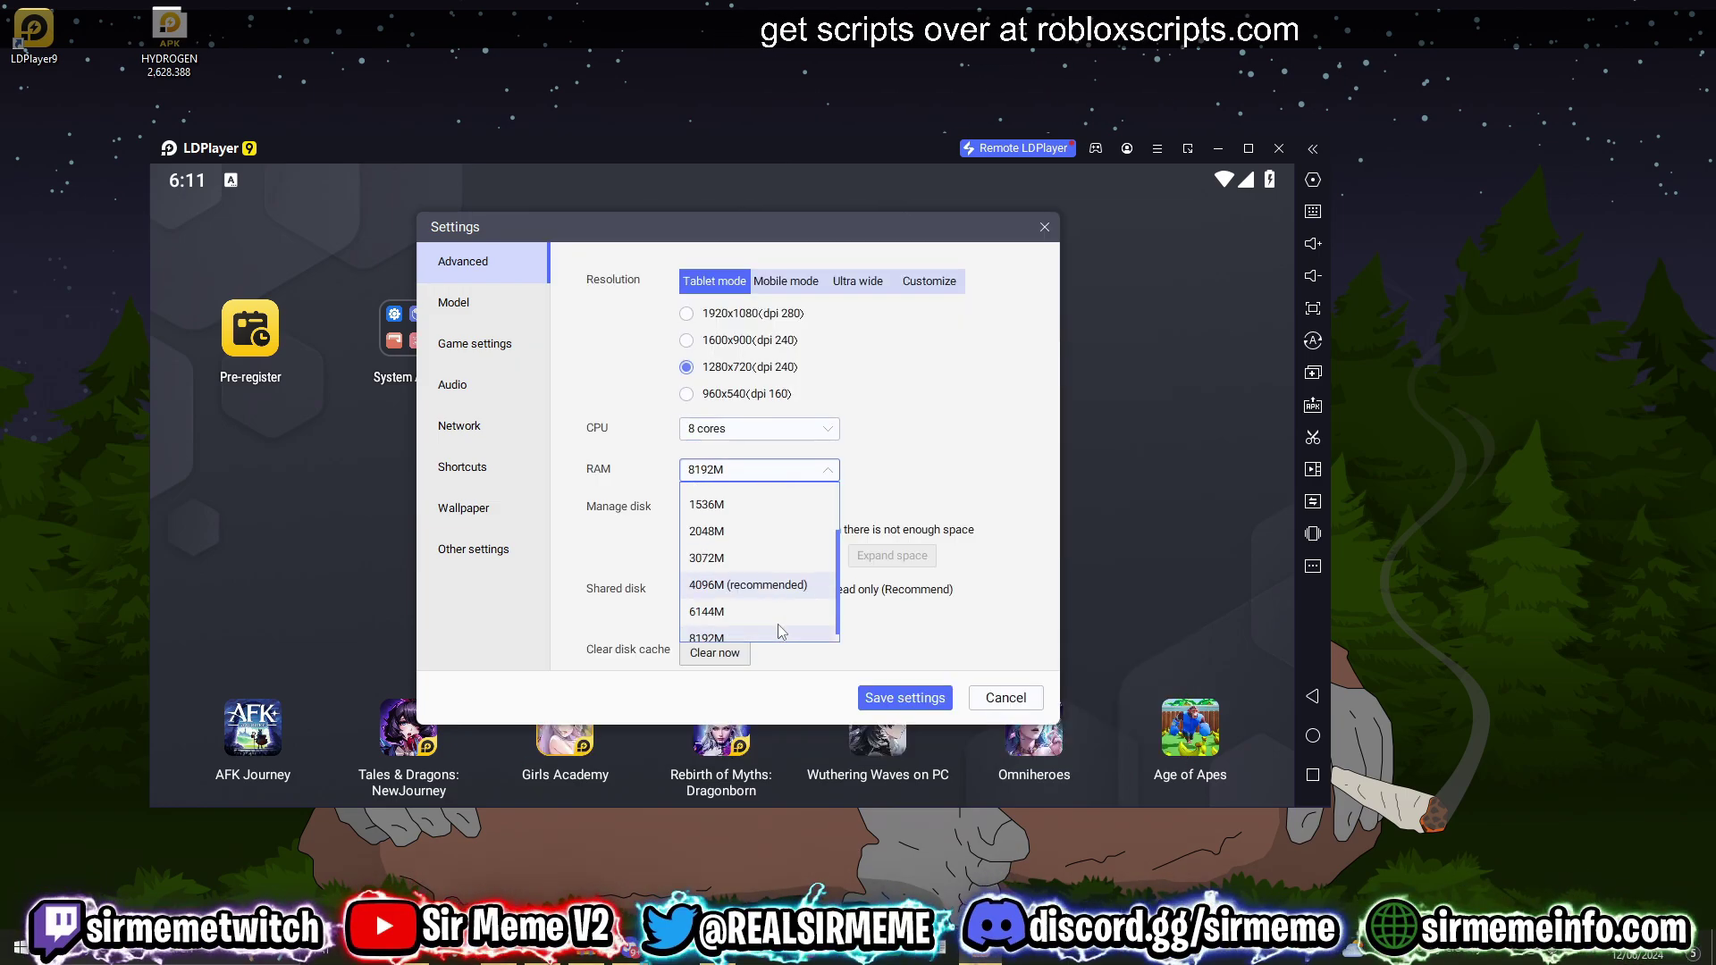
click(760, 631)
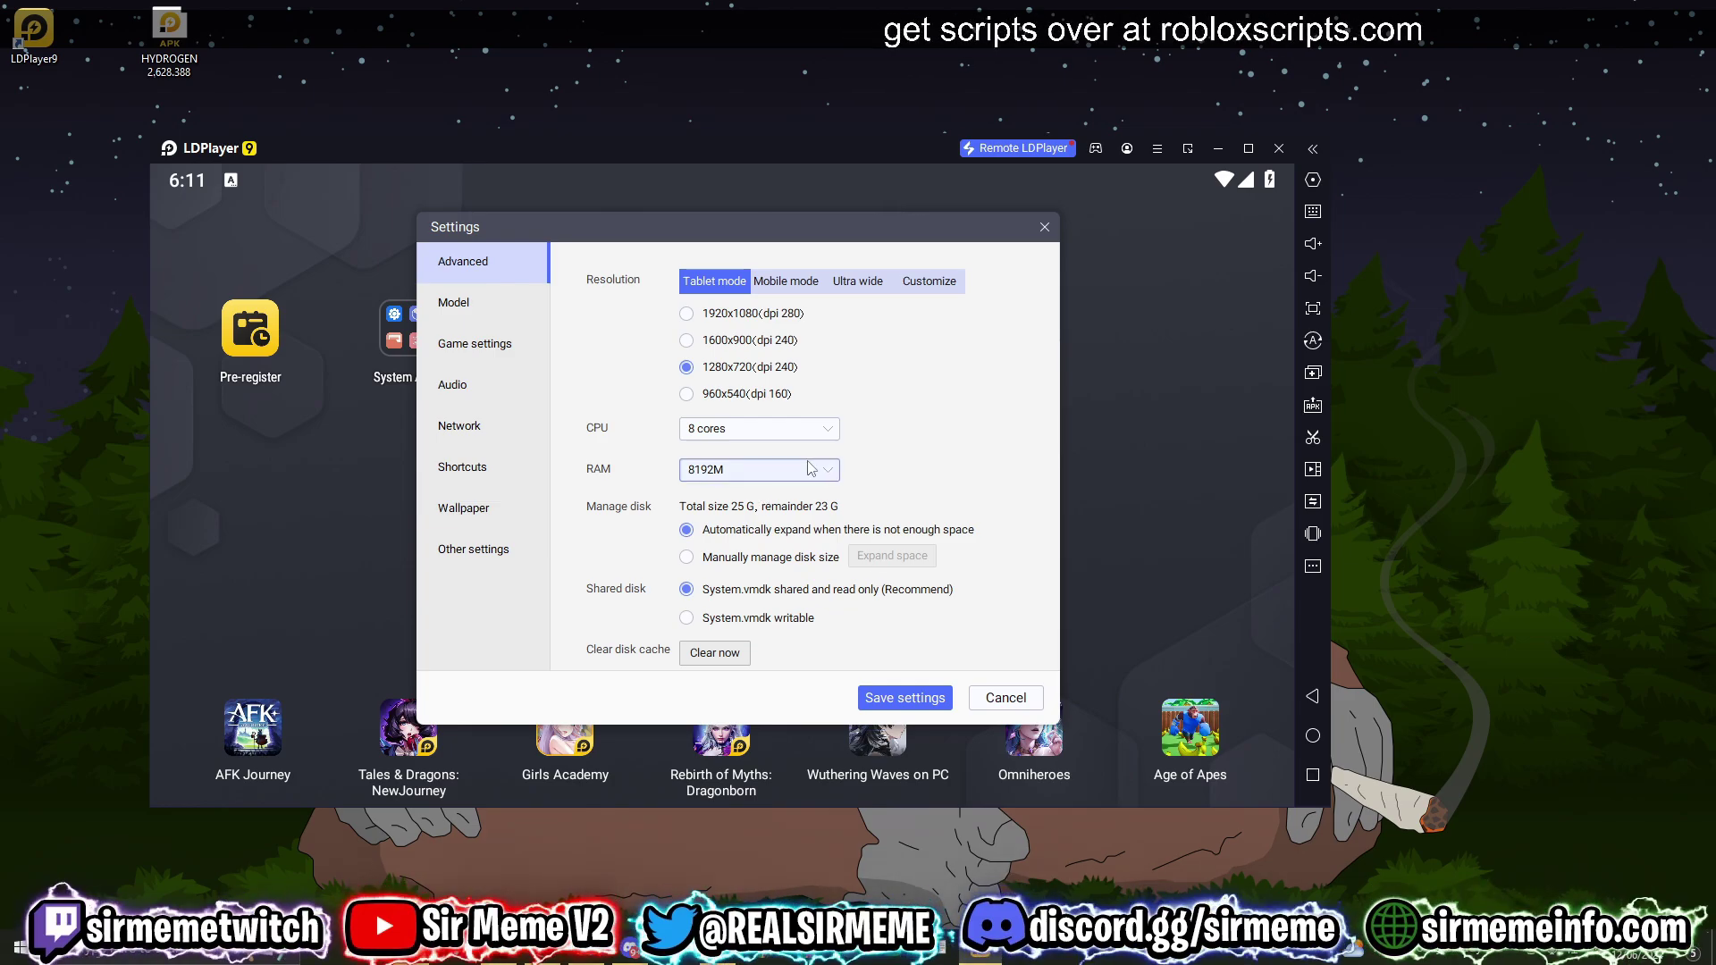
click(765, 478)
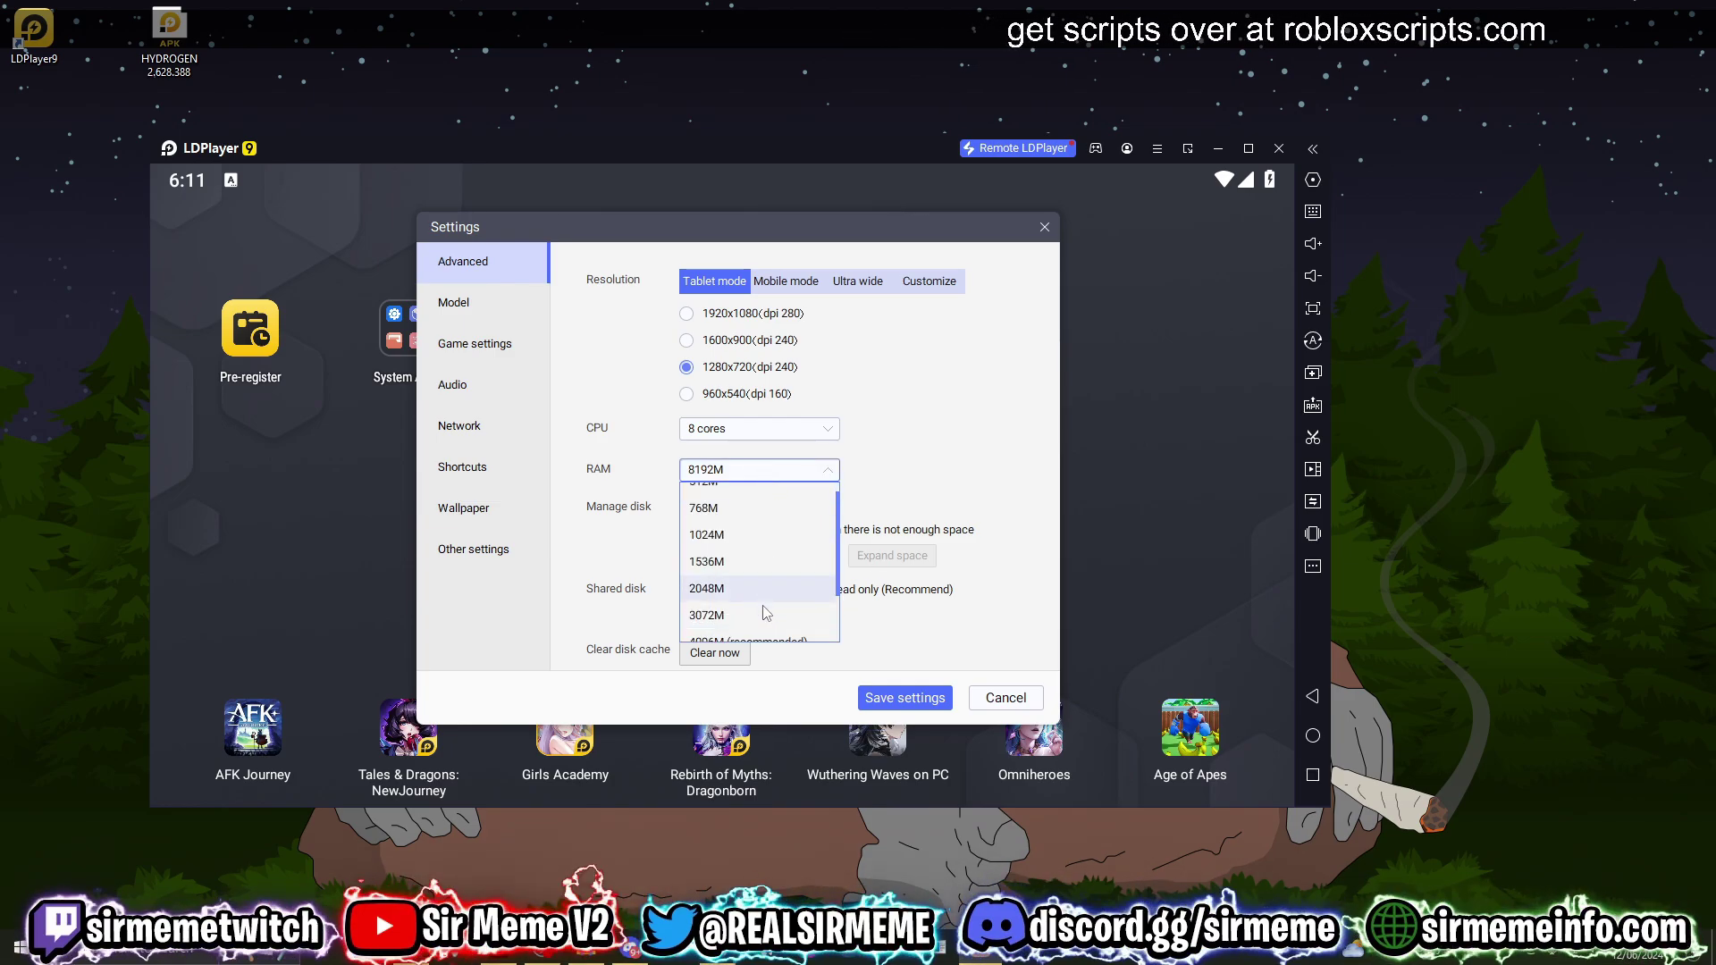
click(766, 615)
Close settings and drop the HYDROGEN apk into LDPlayer to install Roblox.
click(905, 698)
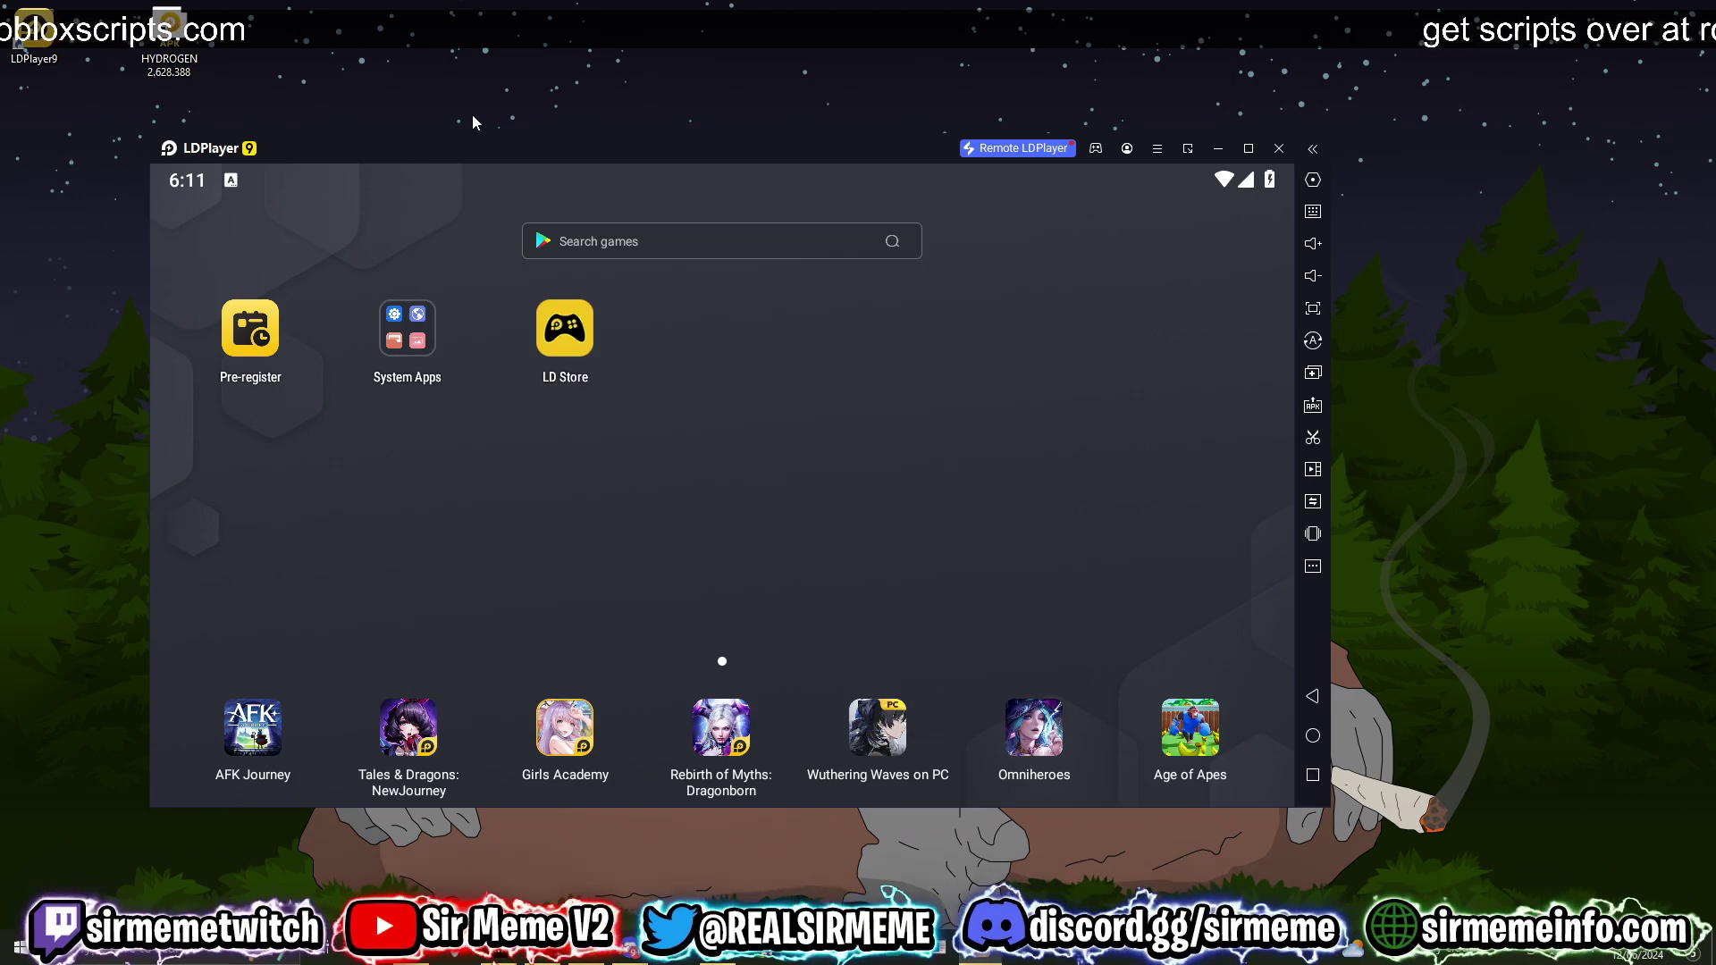
drag(471, 147, 523, 137)
drag(169, 40, 752, 406)
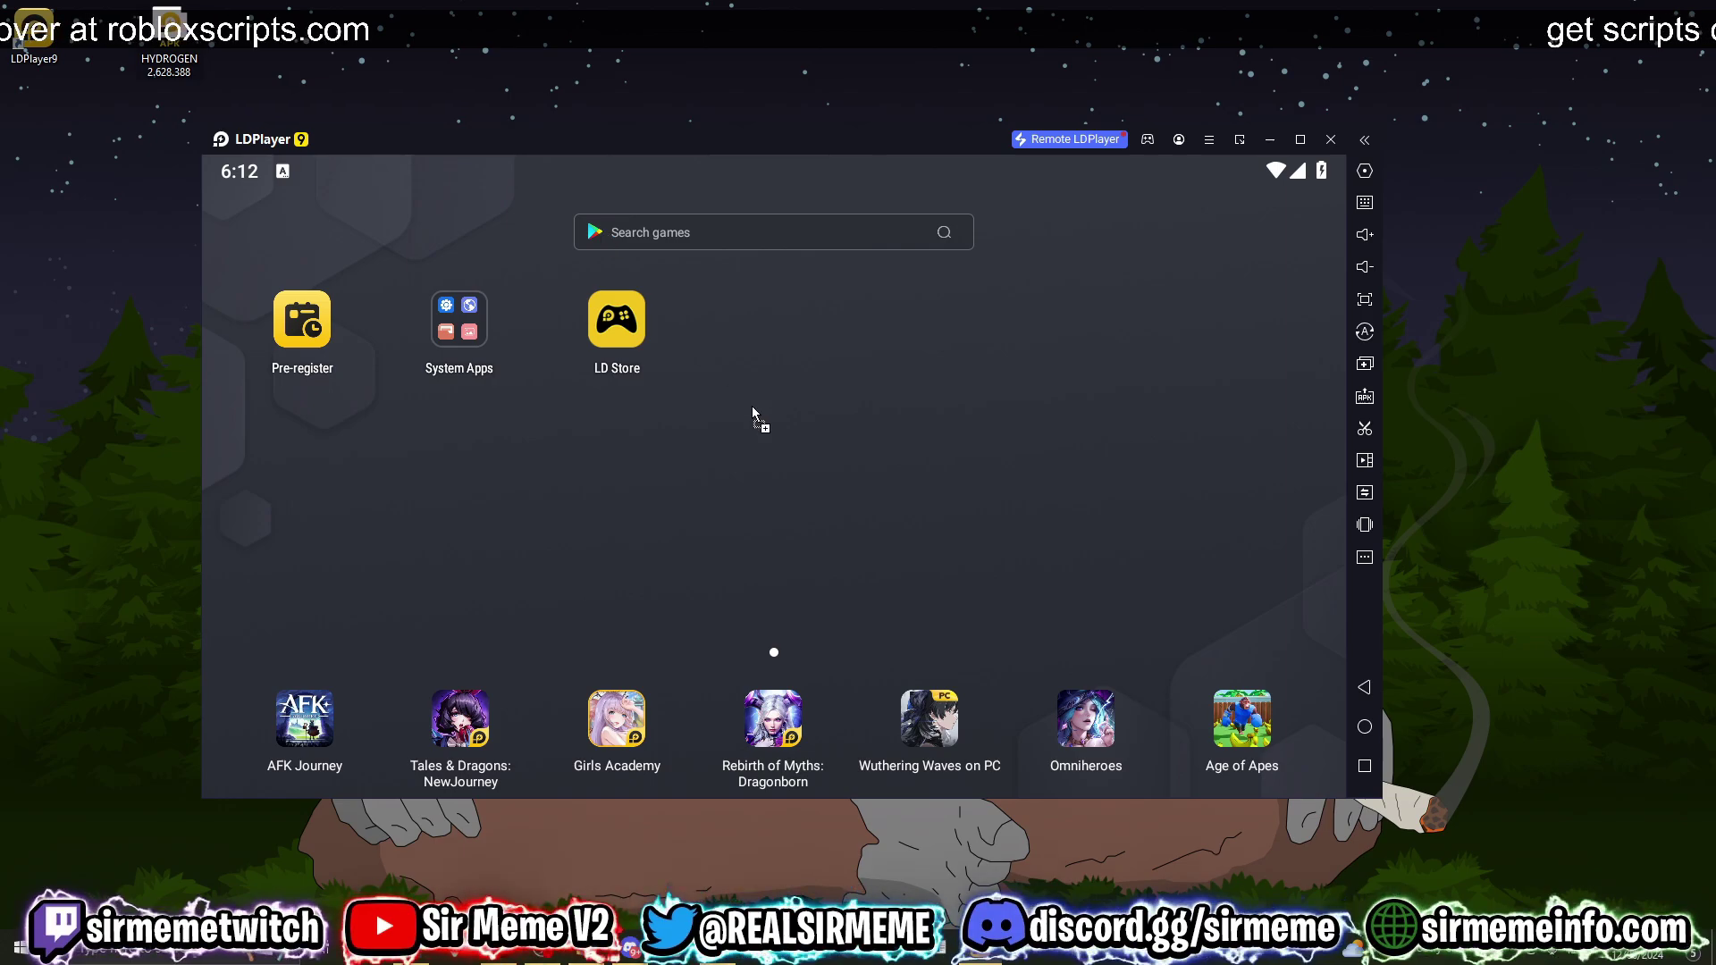
drag(552, 141, 529, 151)
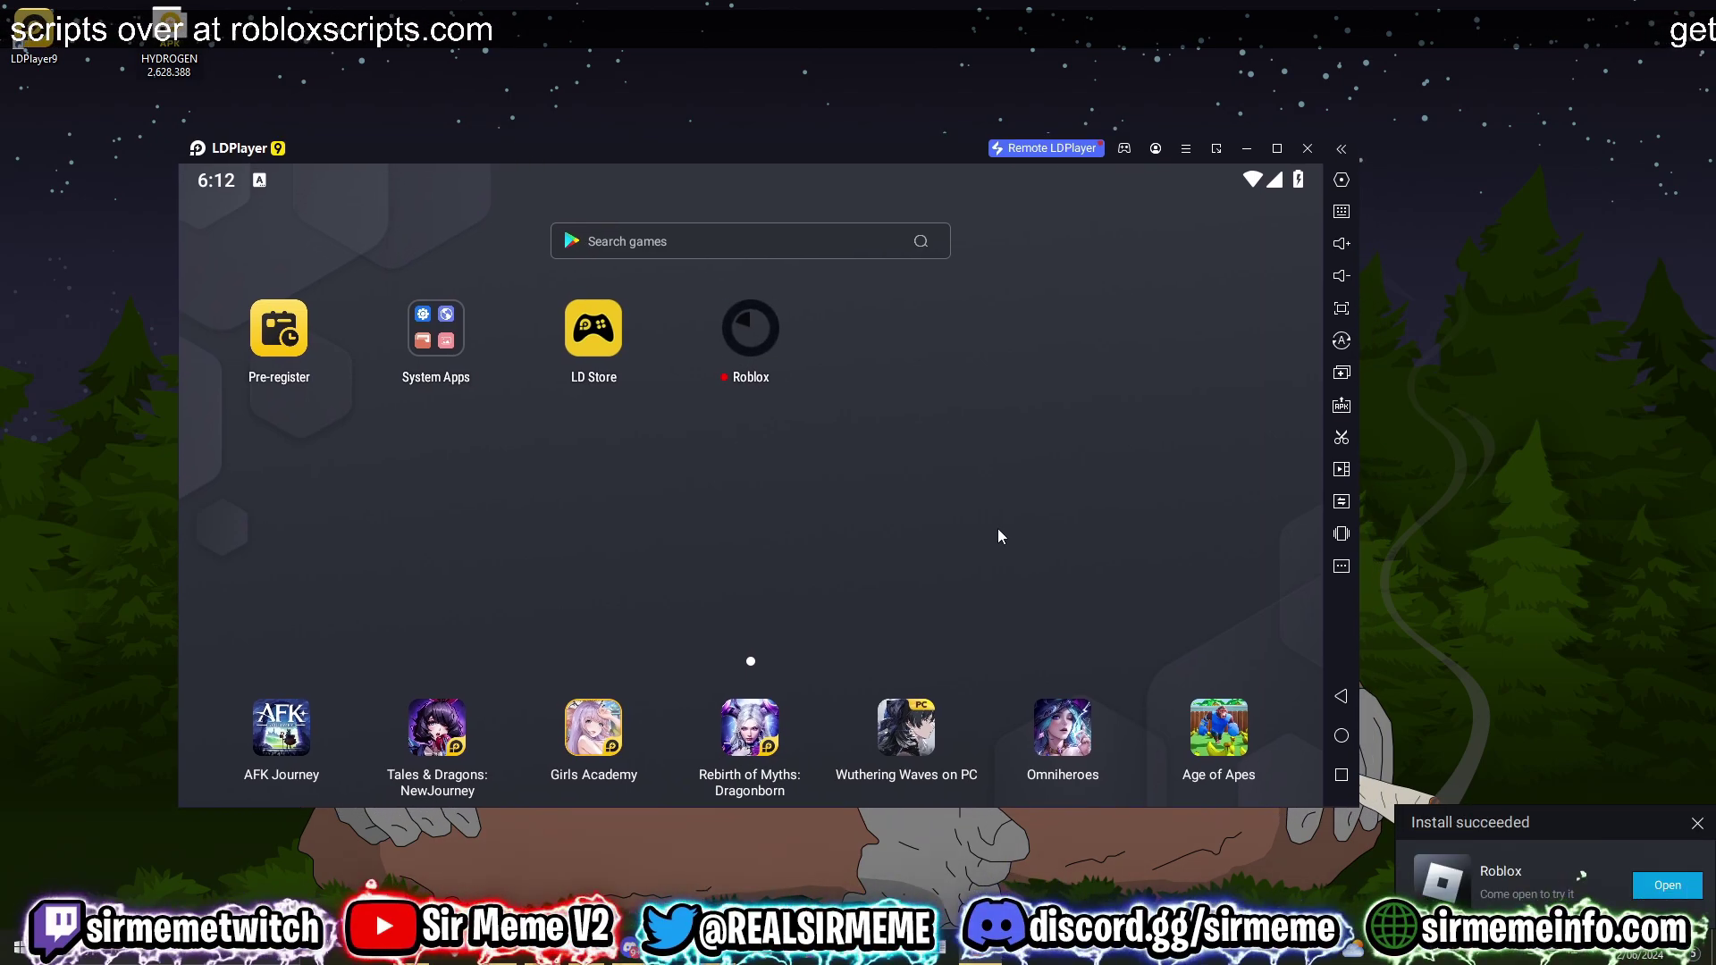
Launch Roblox from the install notification and join a game until Hydrogen's key prompt appears.
click(1668, 885)
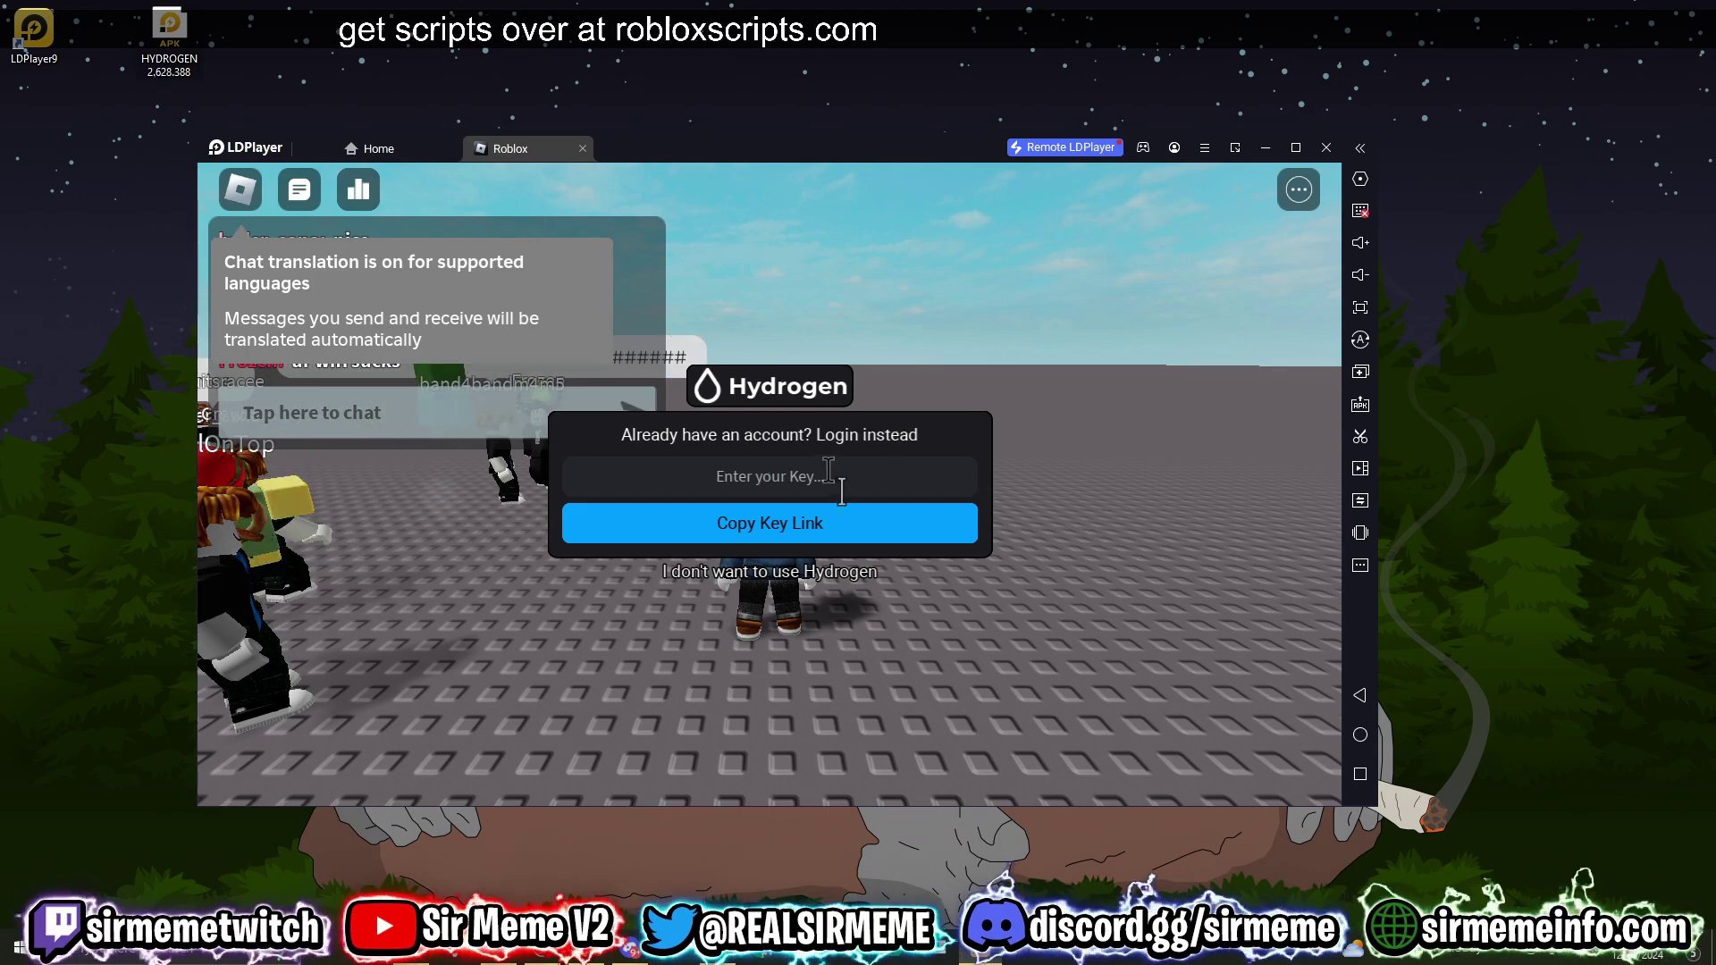
Copy Hydrogen's key link, load discord.robloxscripts.com, and open the invite in Discord.
click(798, 532)
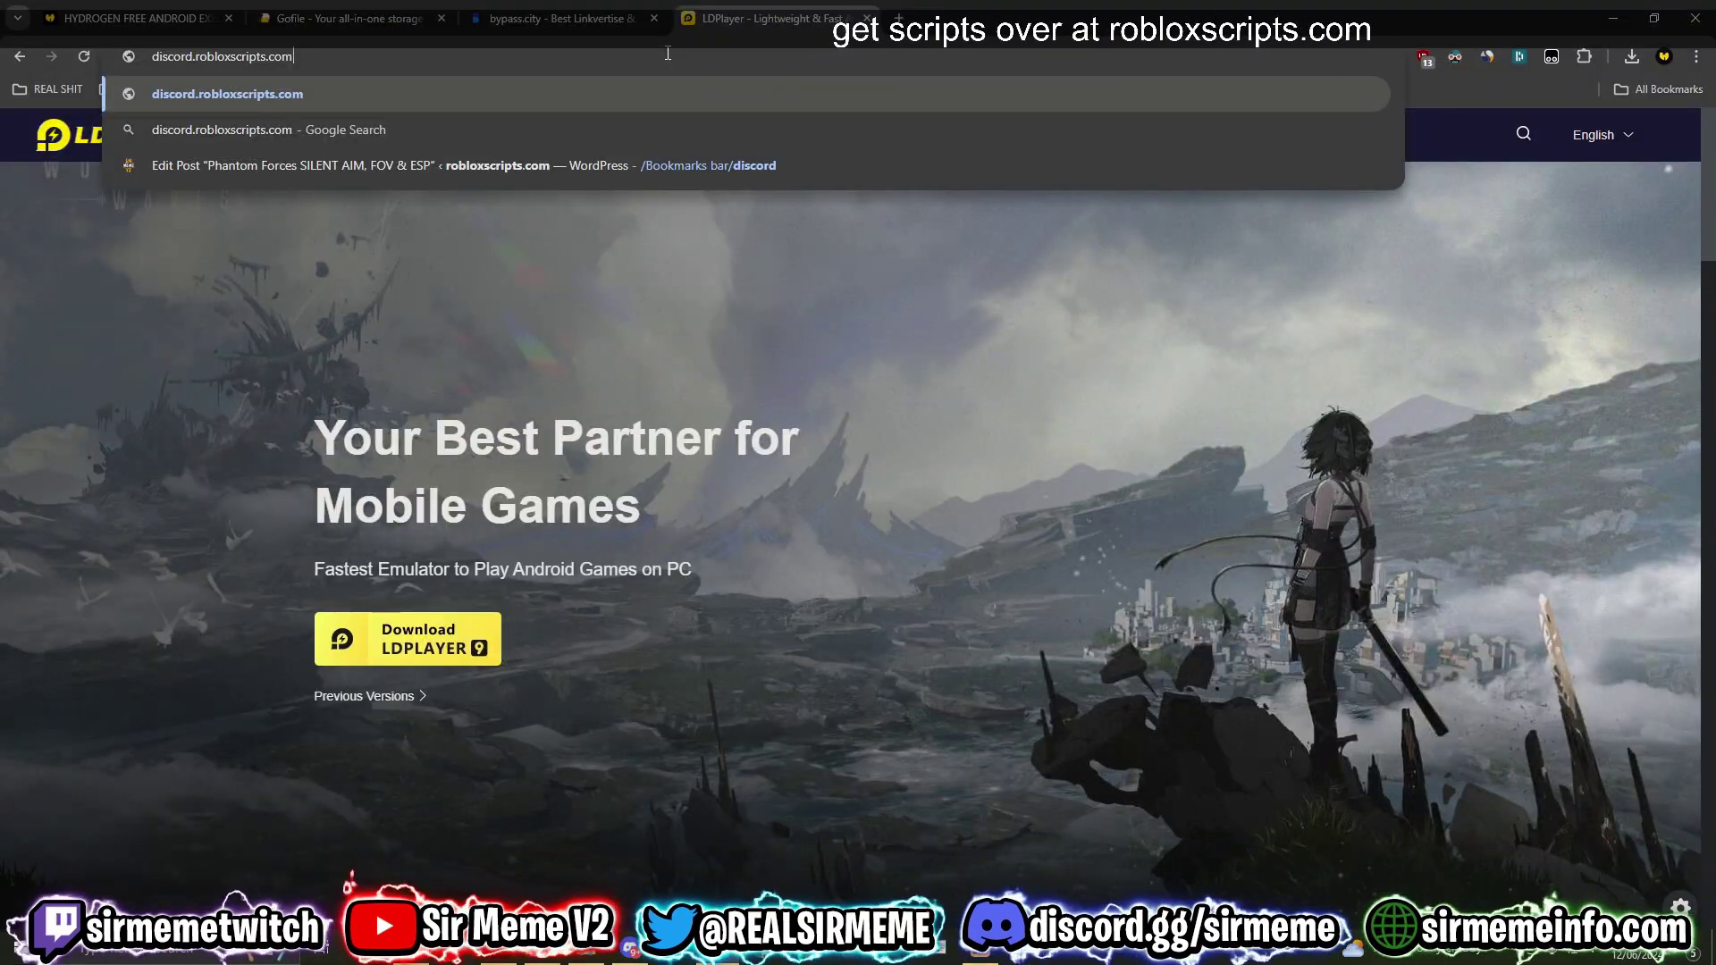
key(Return)
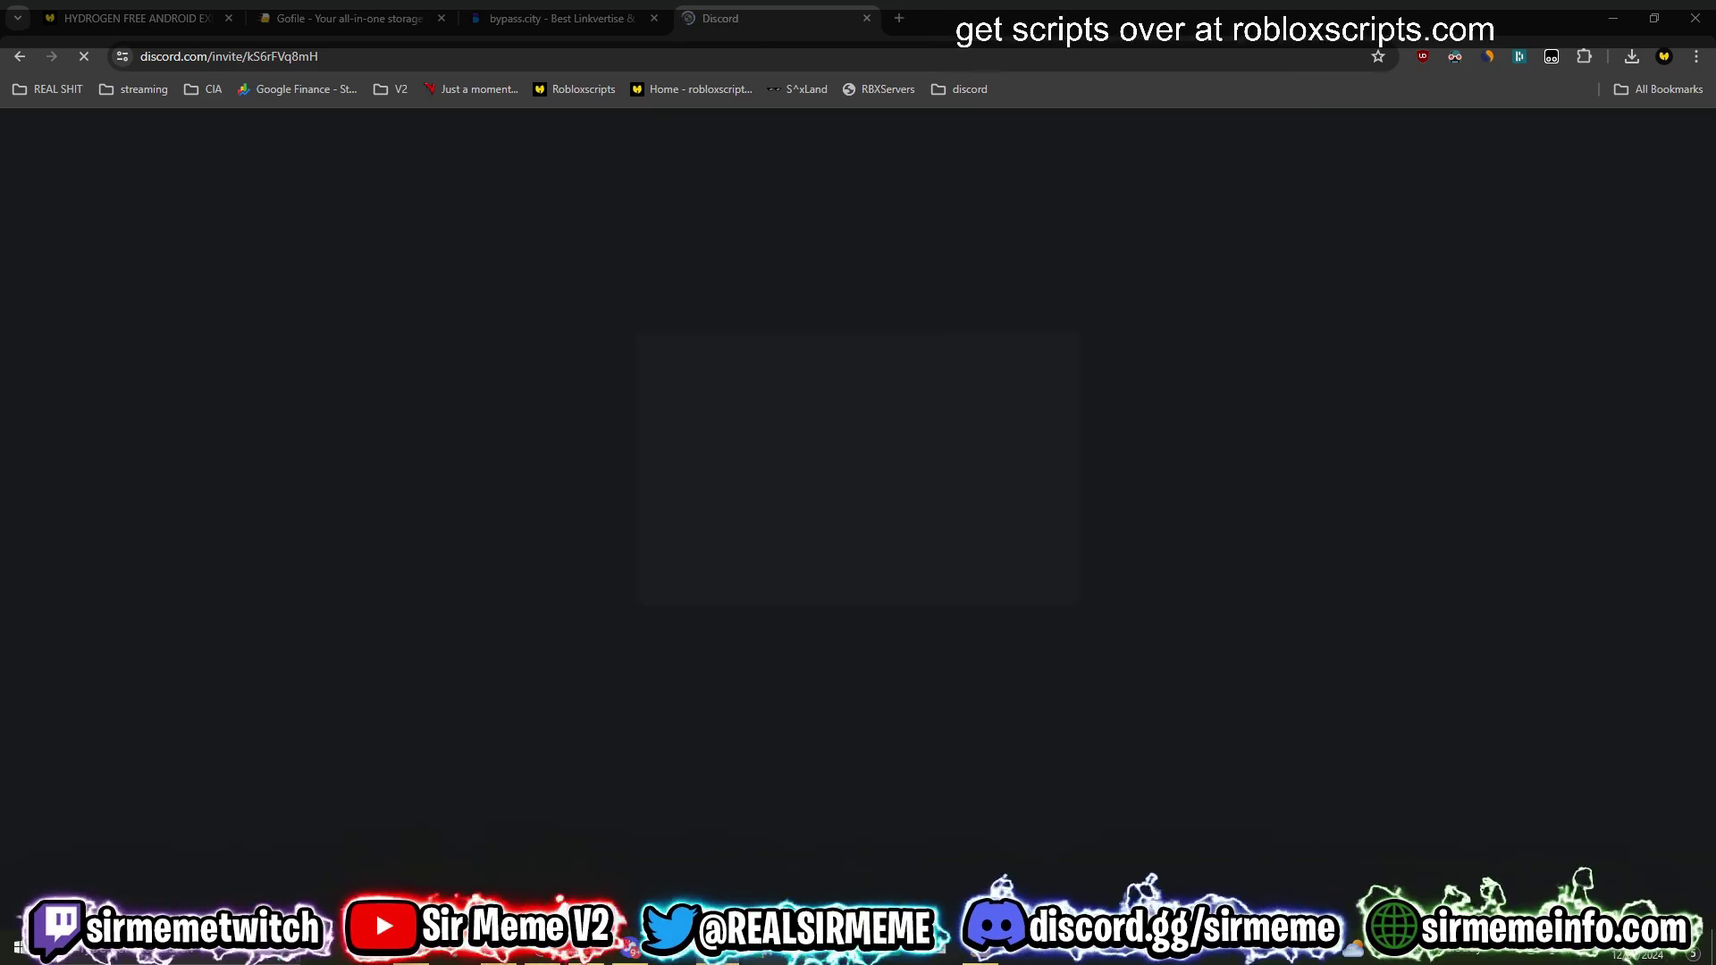
click(645, 958)
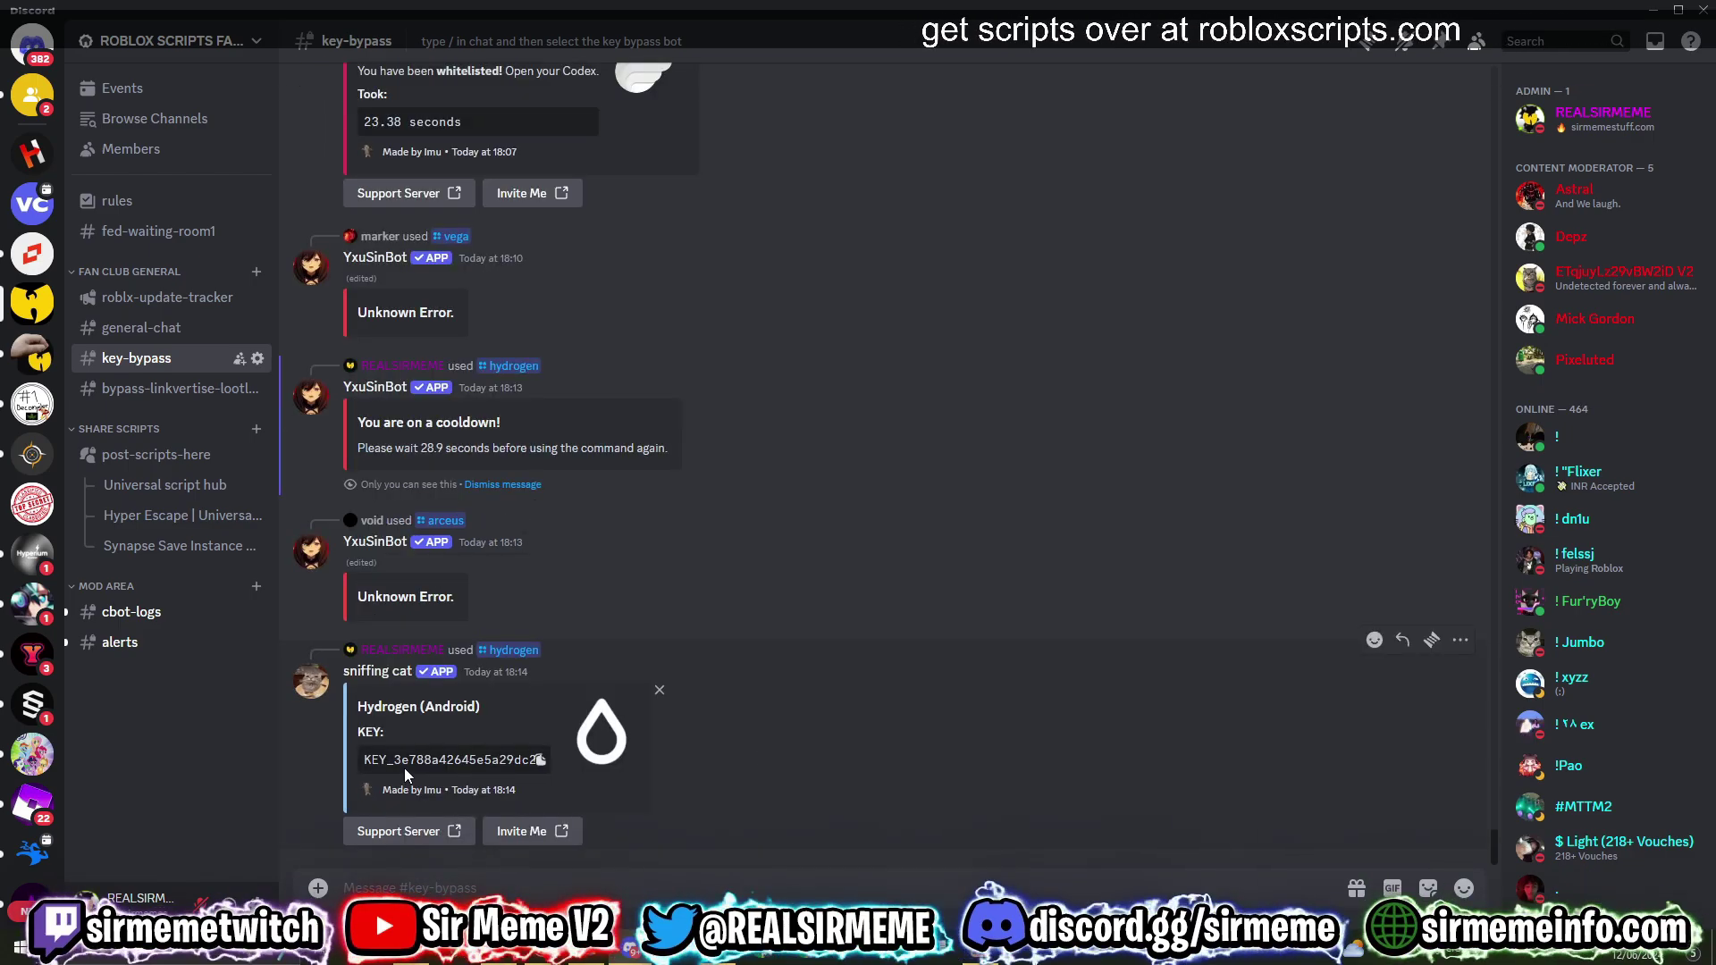
Select the bot's Hydrogen key in #key-bypass, briefly checking the post-scripts-here channel.
double_click(406, 762)
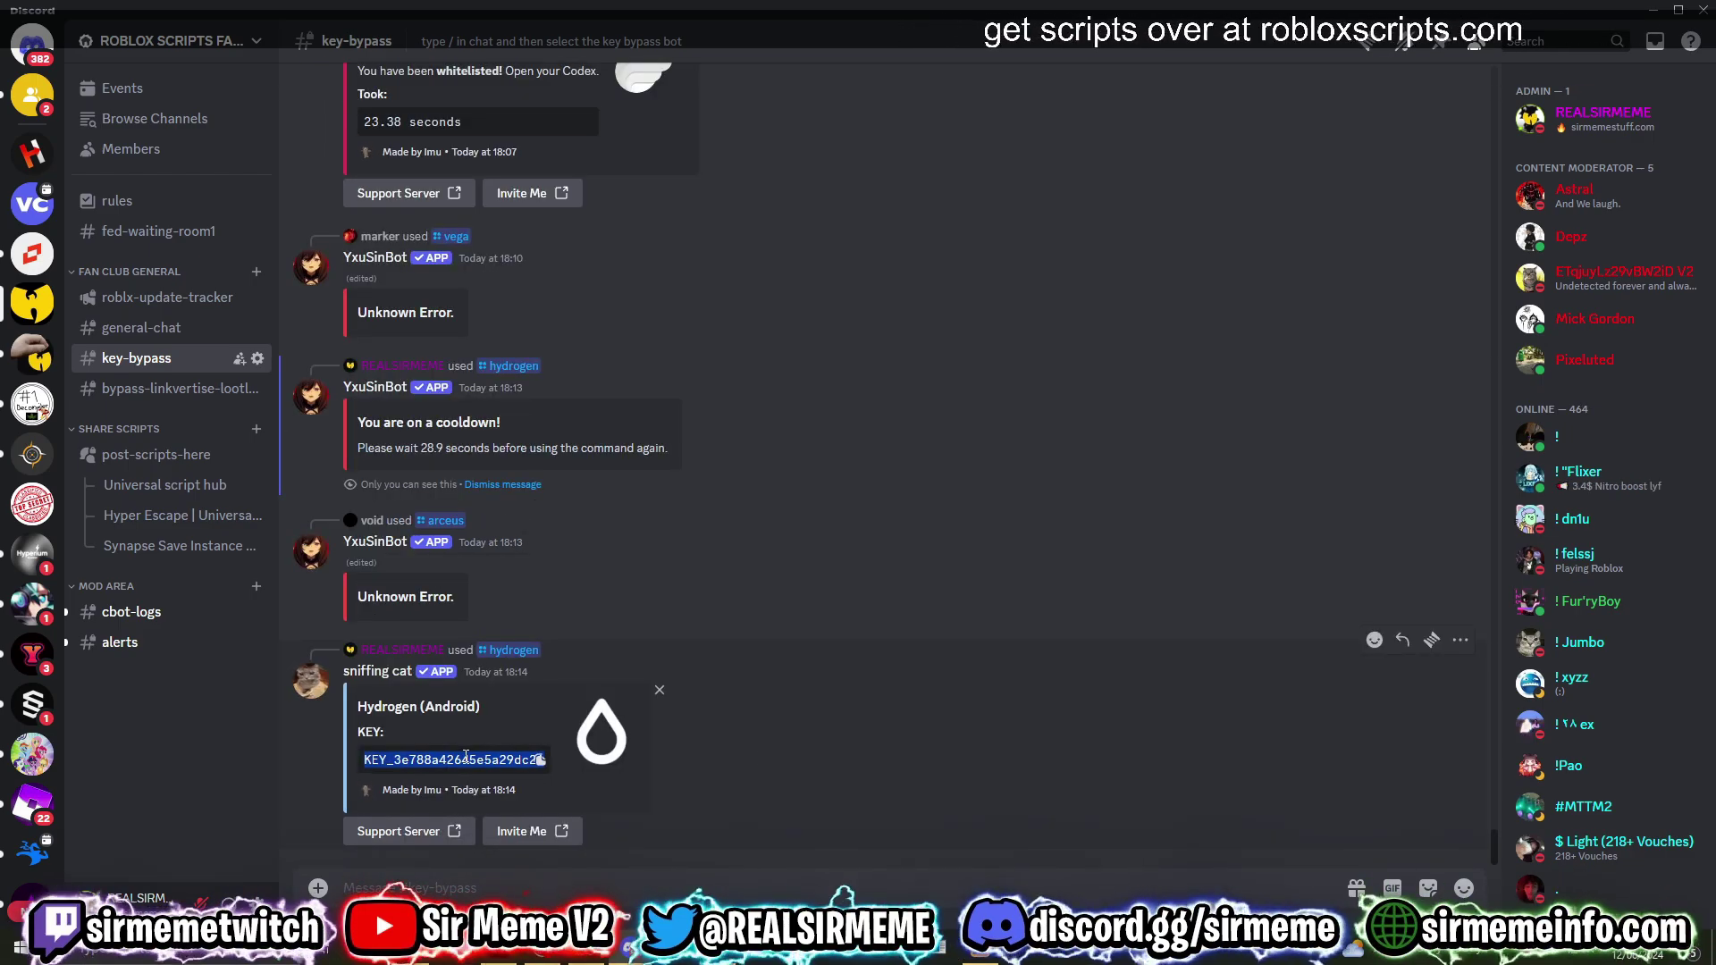
click(544, 767)
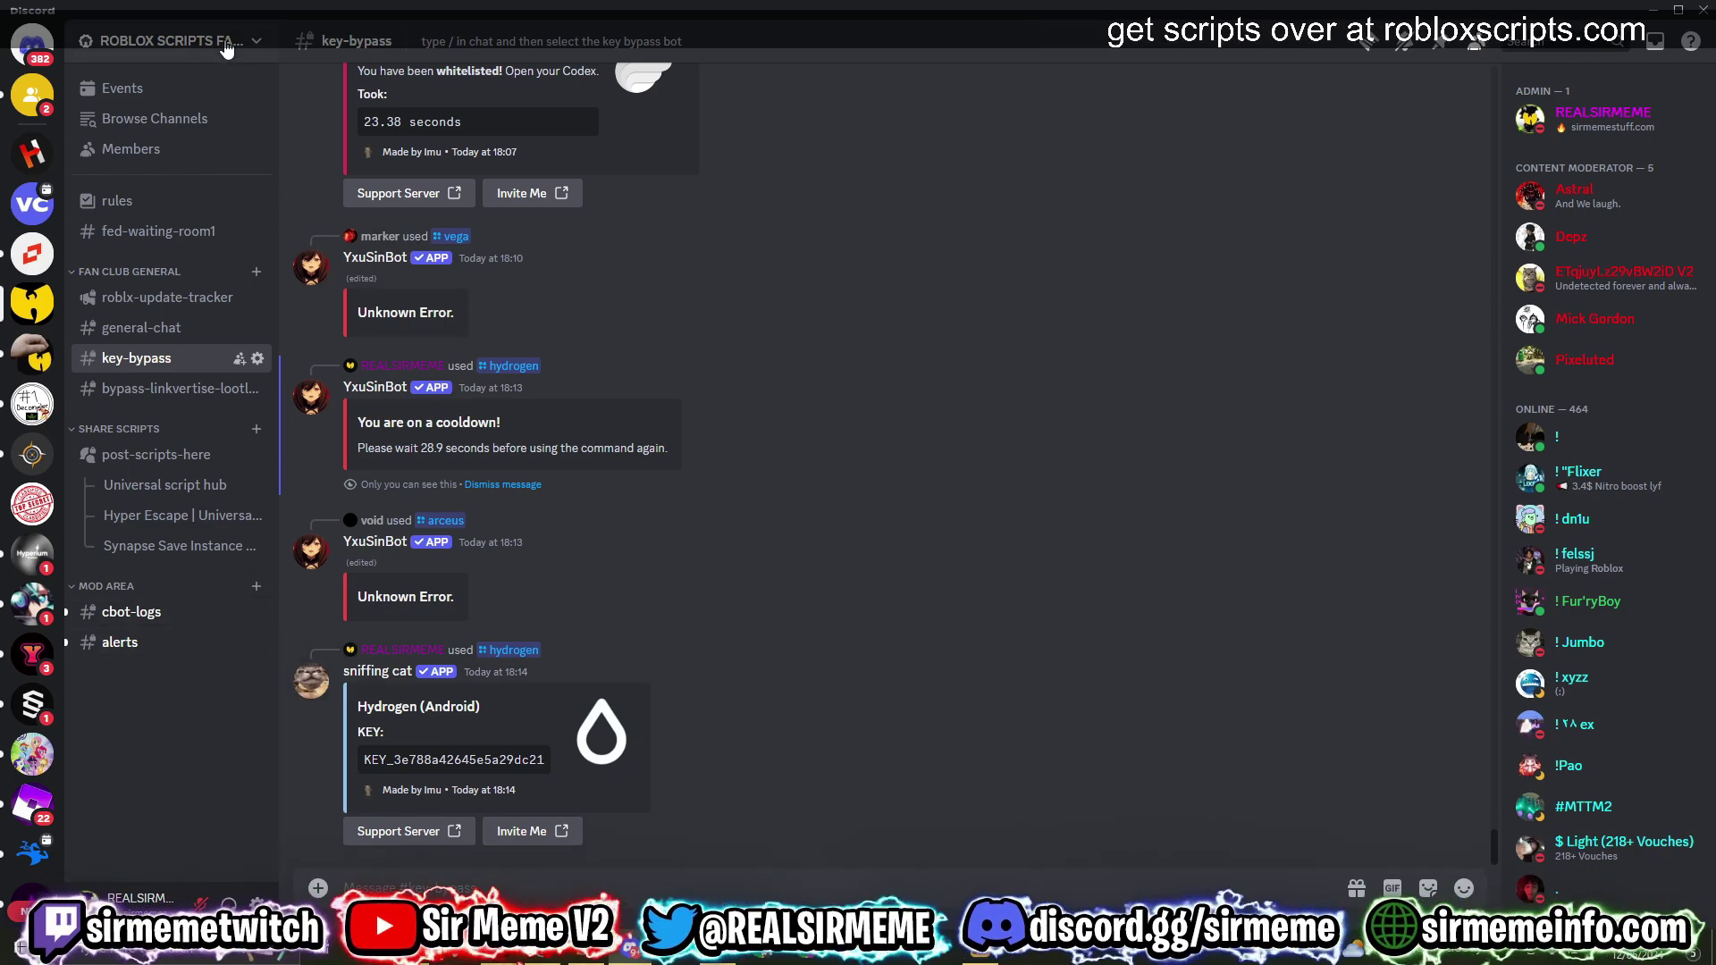
scroll(816, 502, up, 10)
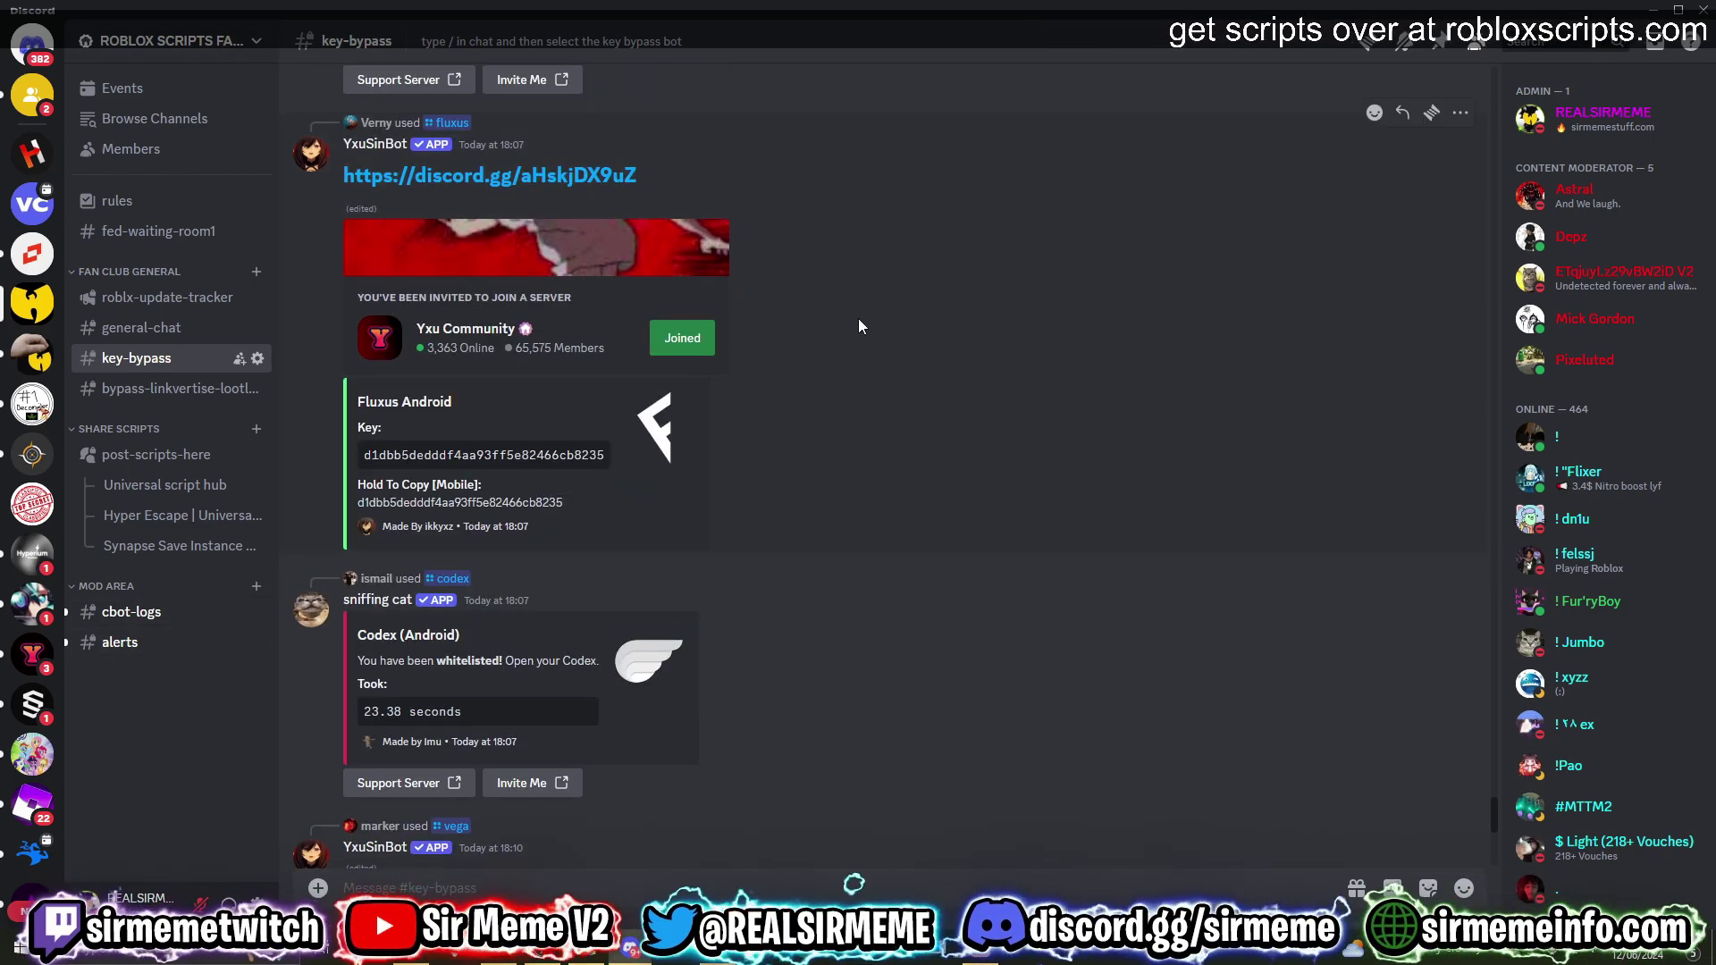
scroll(858, 318, down, 10)
click(184, 457)
click(172, 358)
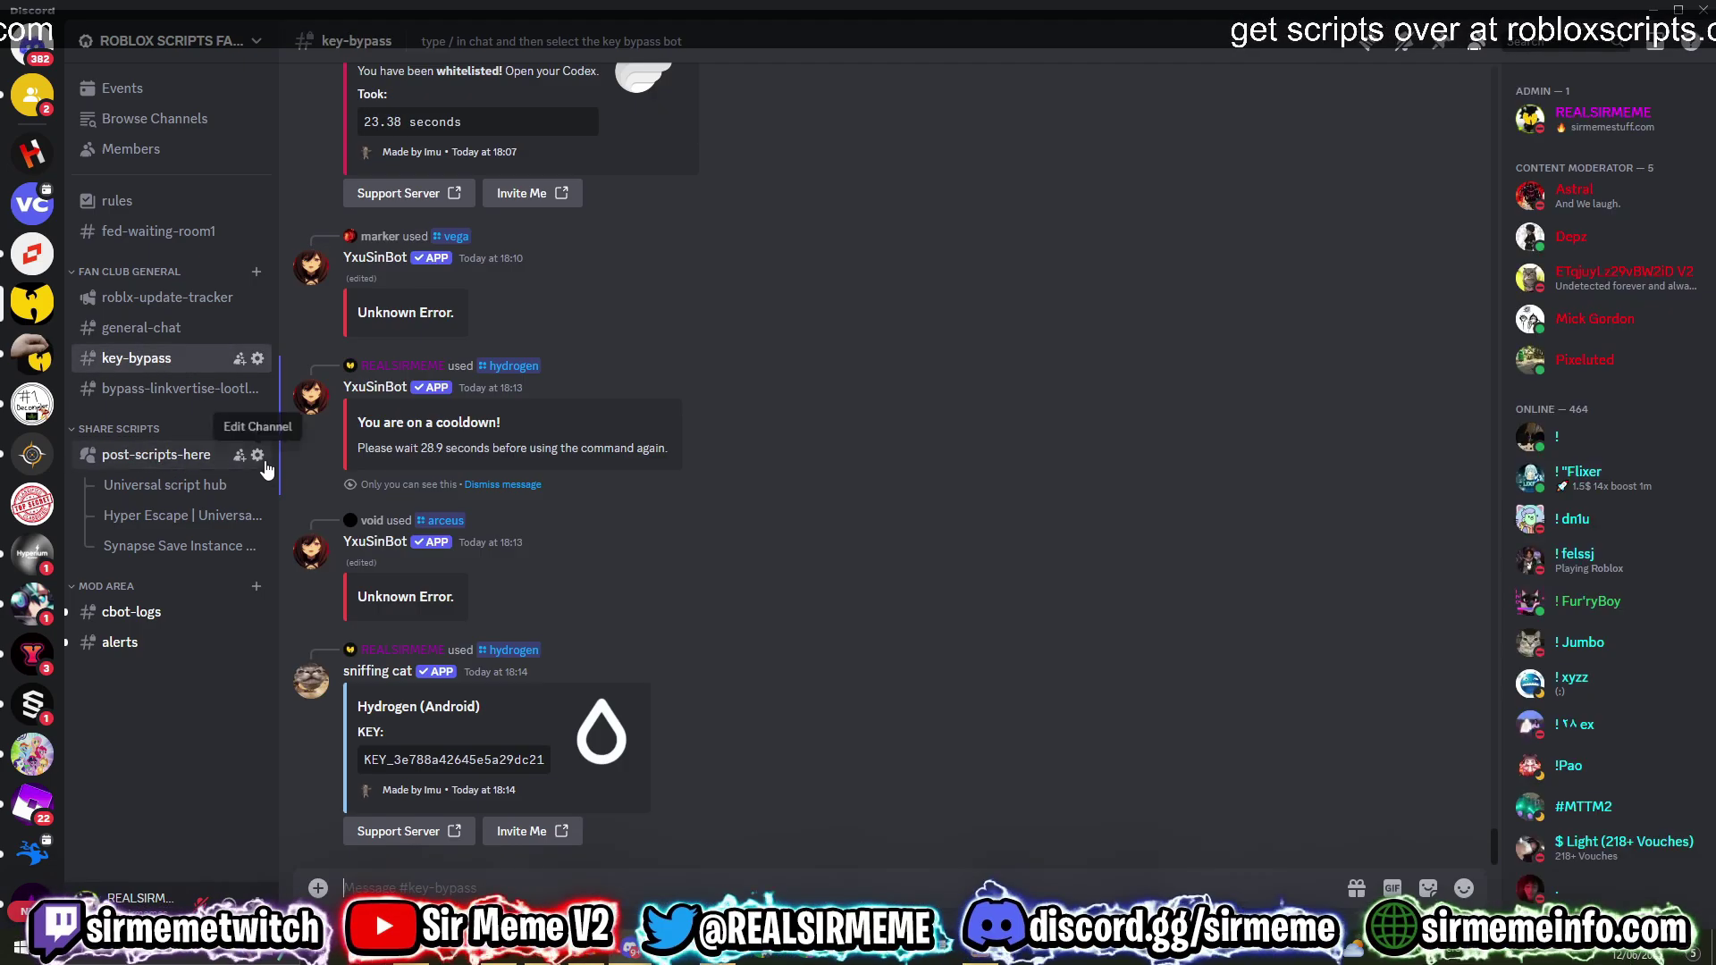
Copy the newest Hydrogen (Android) key and switch back to LDPlayer's Roblox prompt.
scroll(840, 572, up, 5)
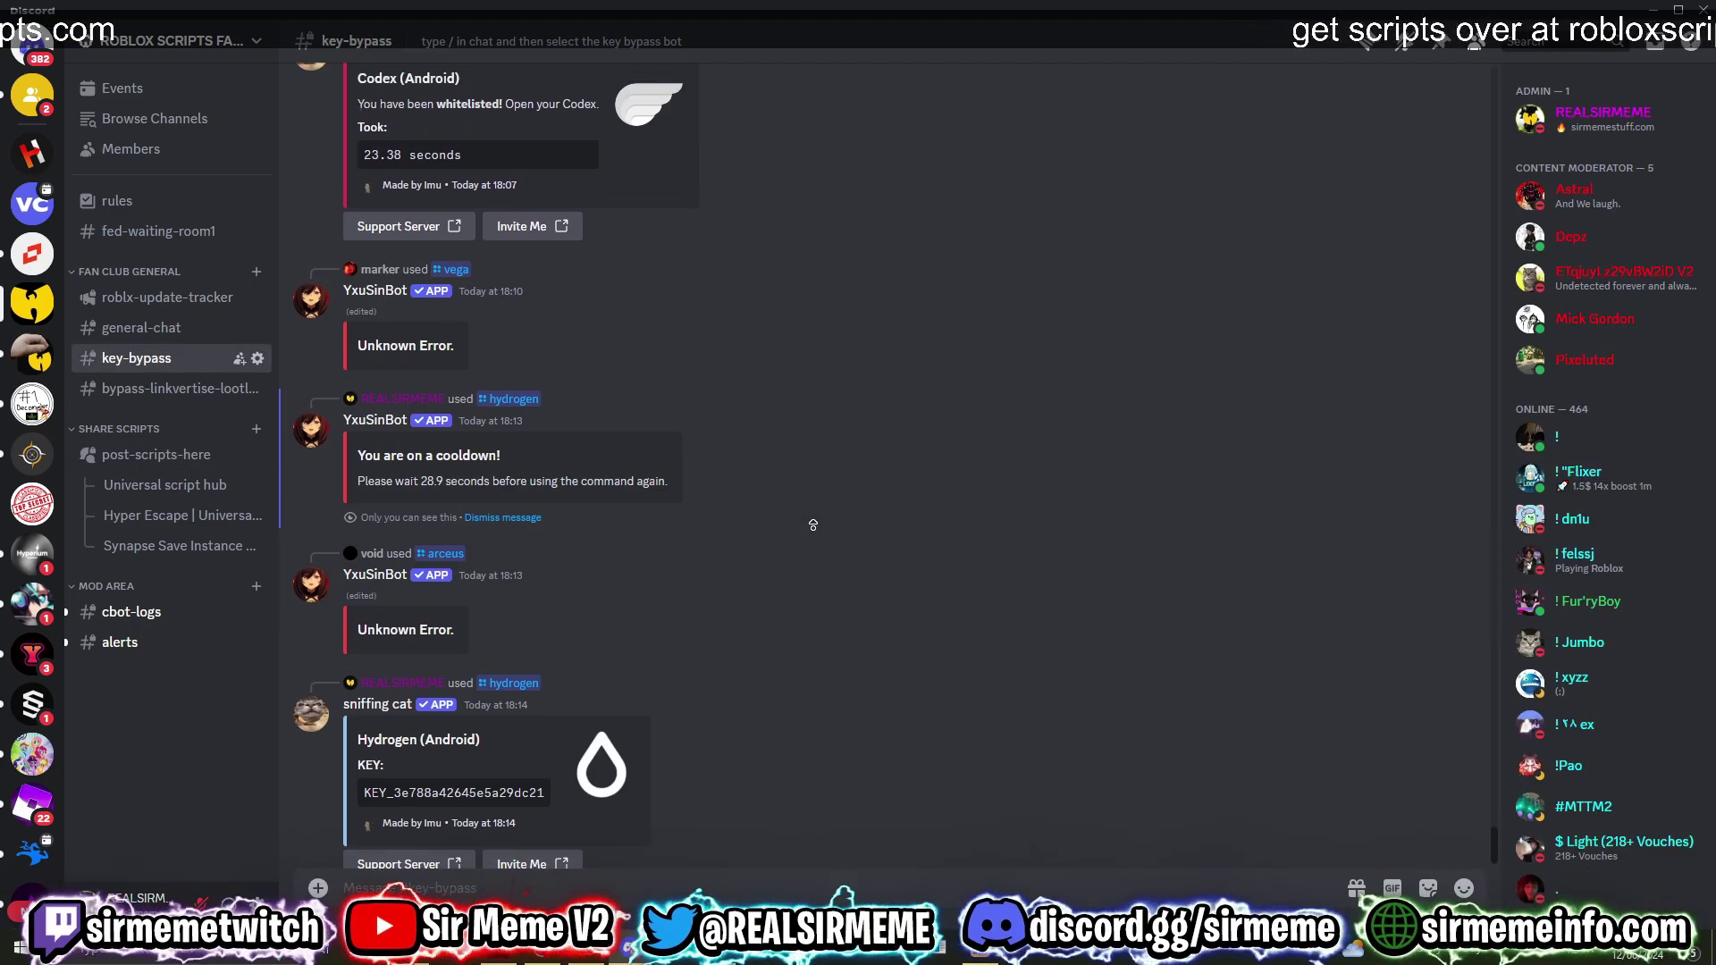
scroll(929, 384, up, 3)
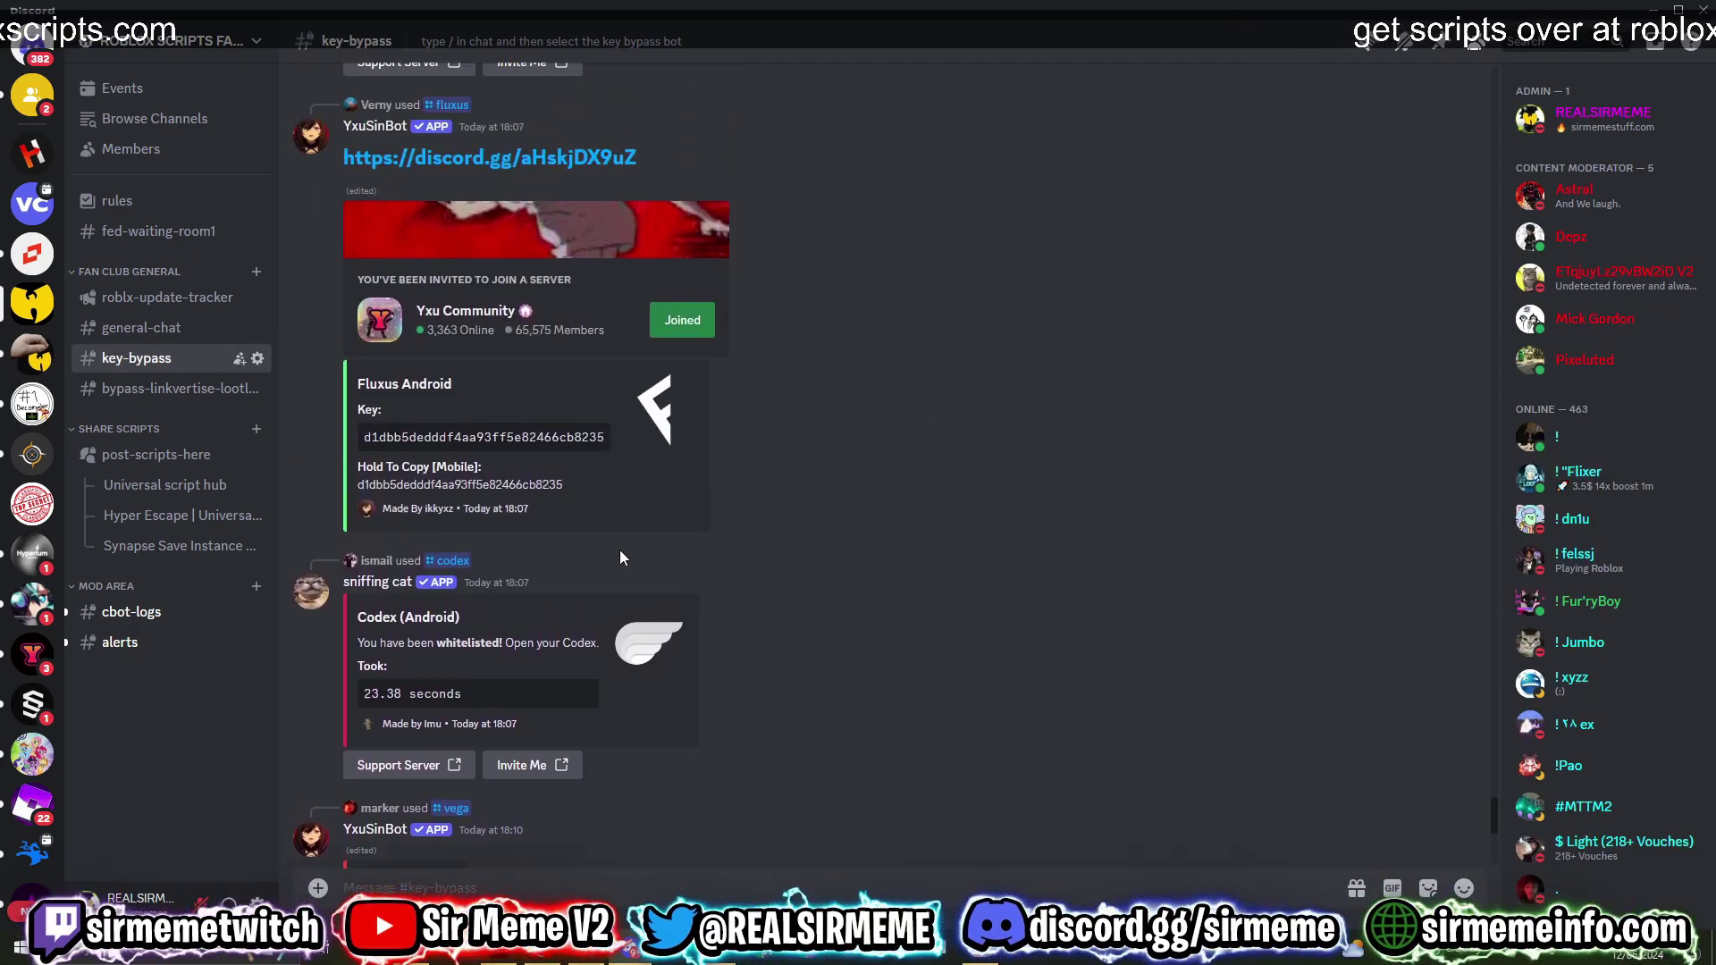
scroll(619, 549, down, 7)
double_click(513, 759)
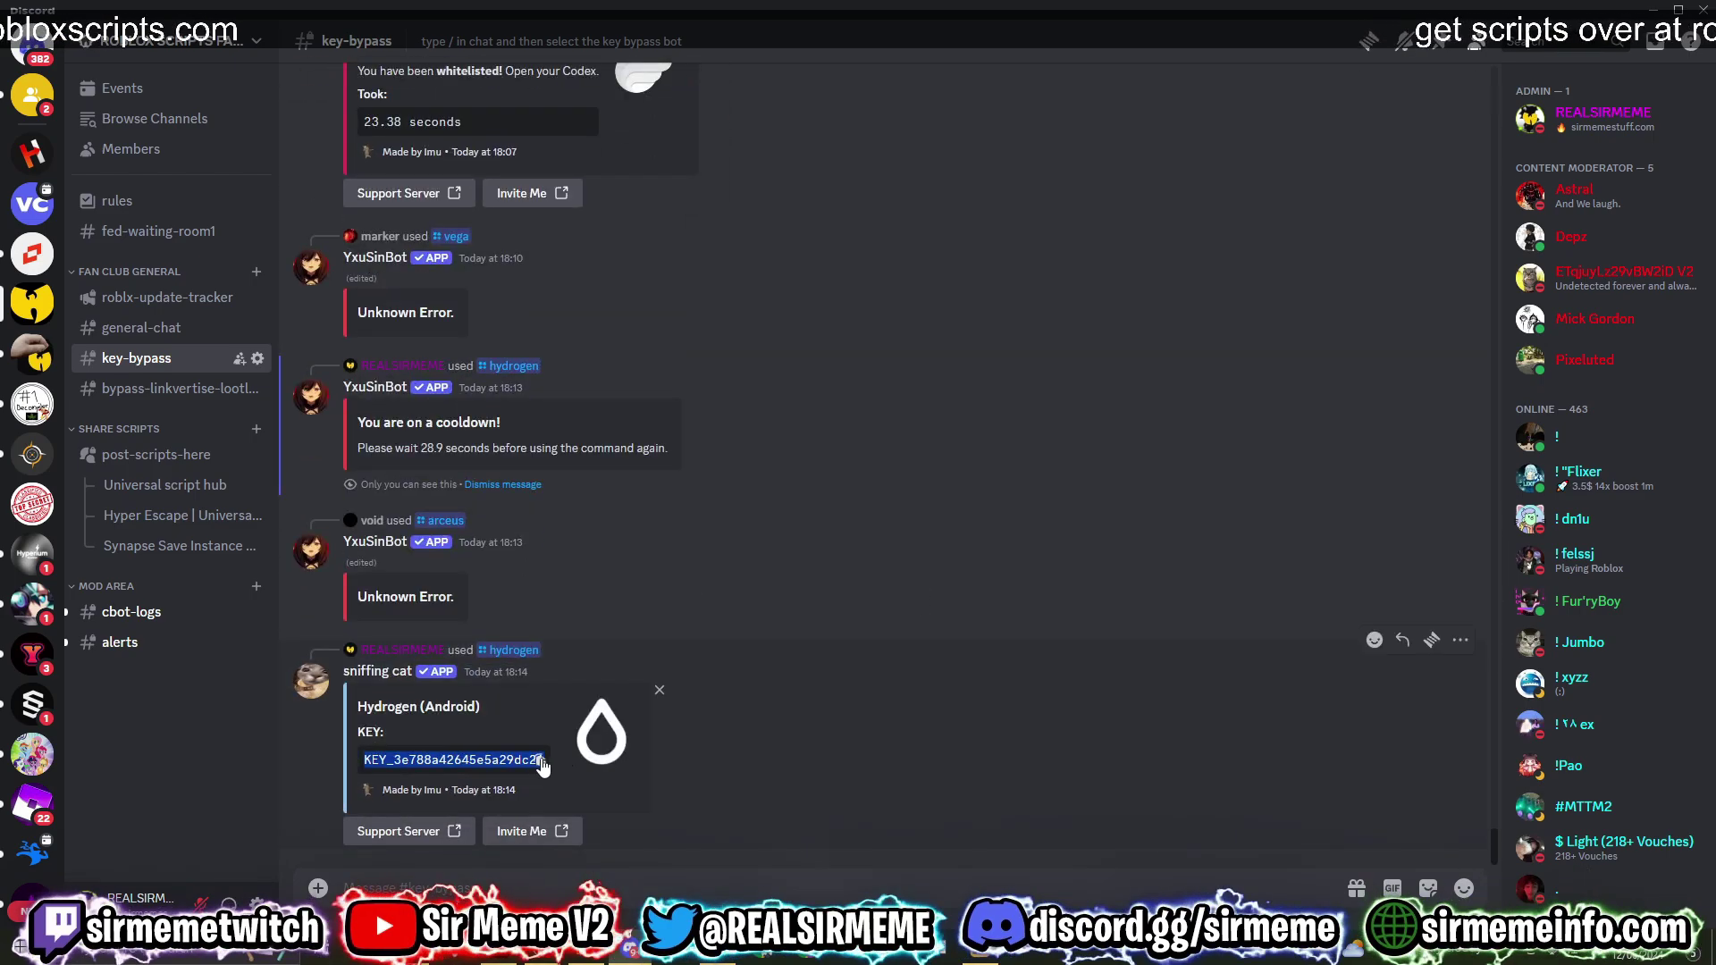
key(alt+Tab)
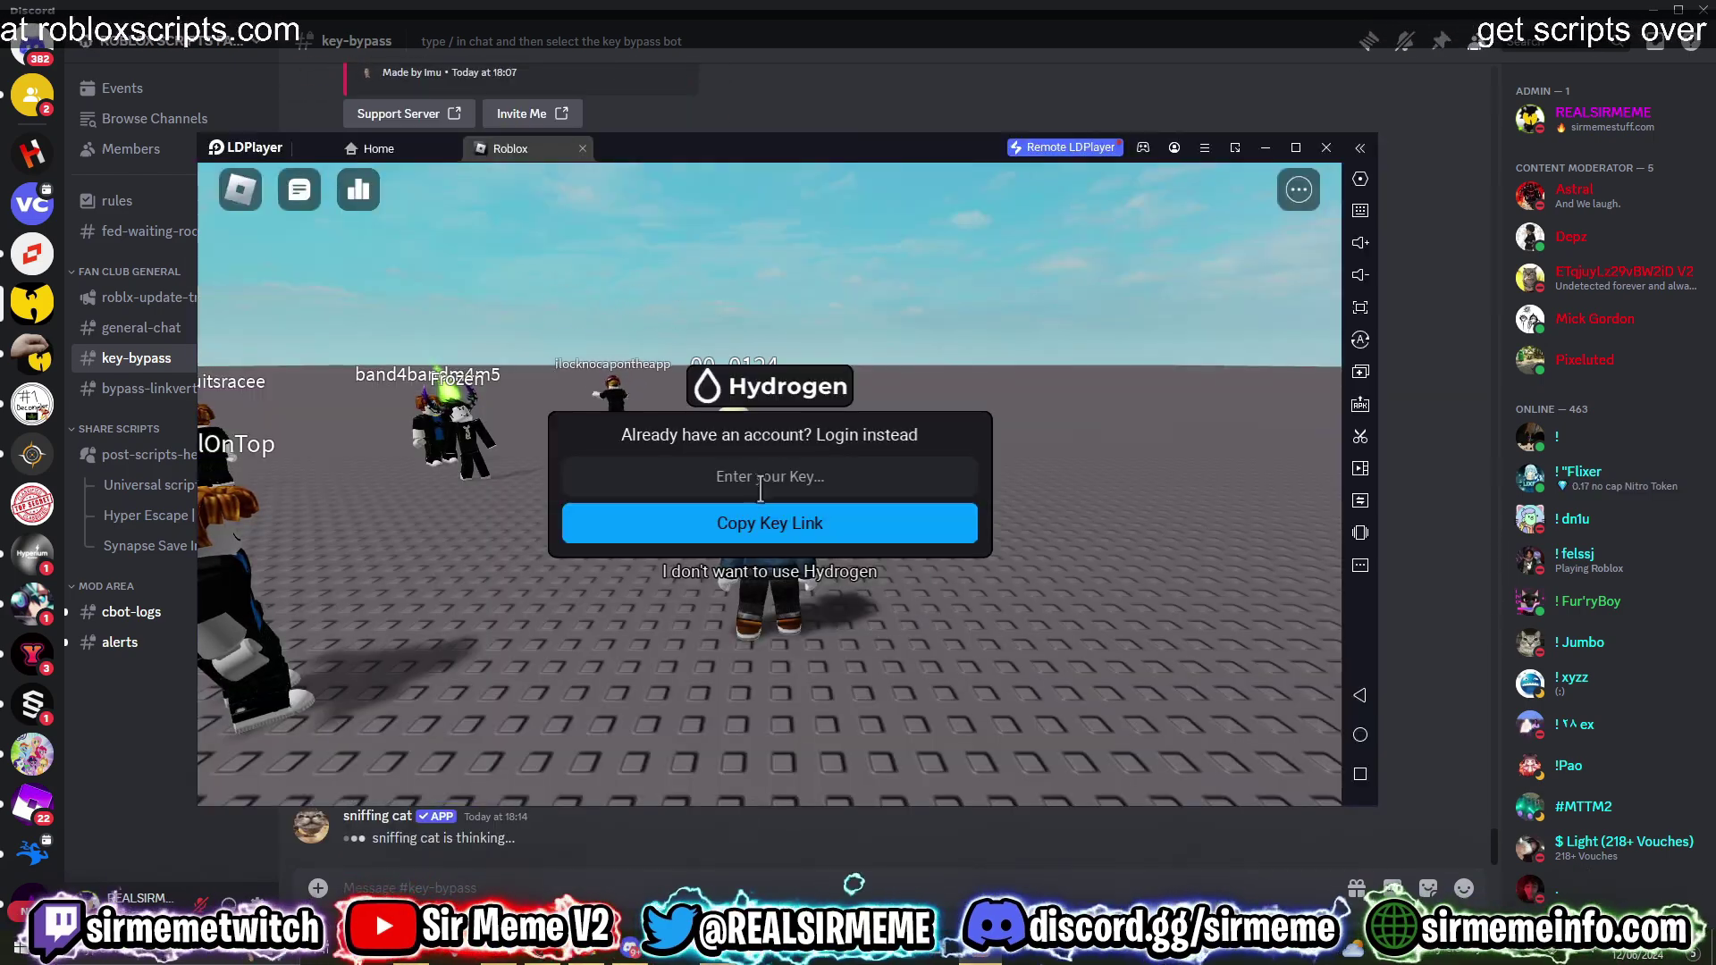
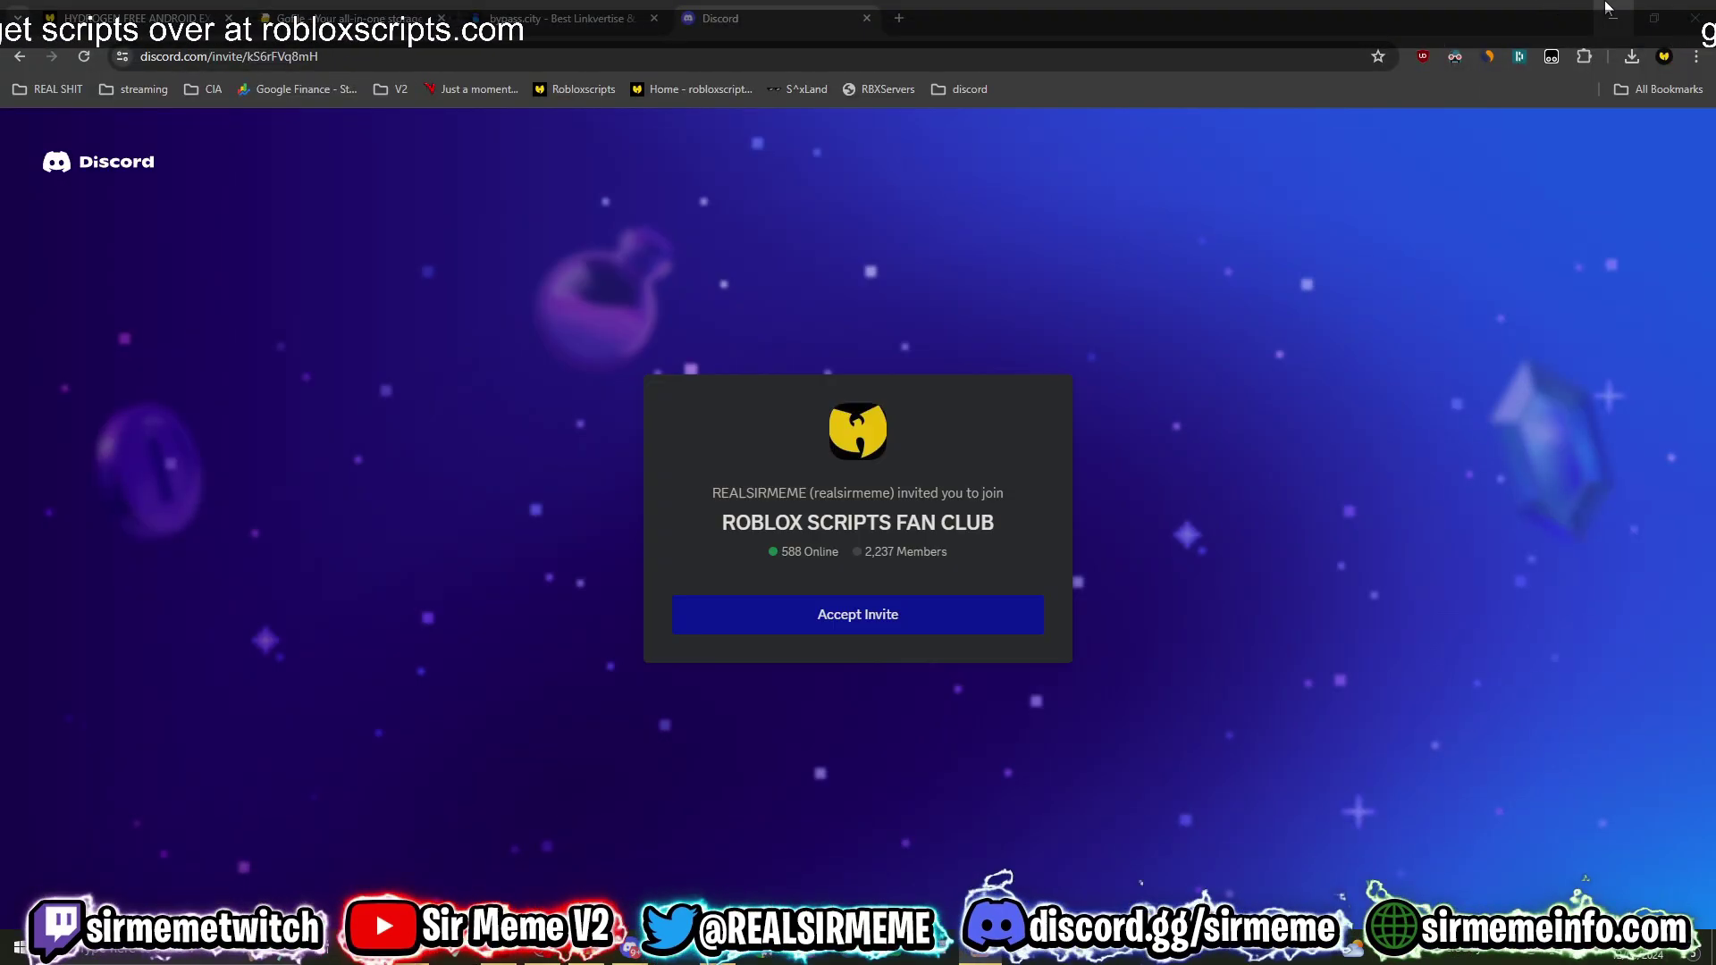
Paste the copied Hydrogen key into the key field and minimize the browser to reveal the emulator.
click(1609, 13)
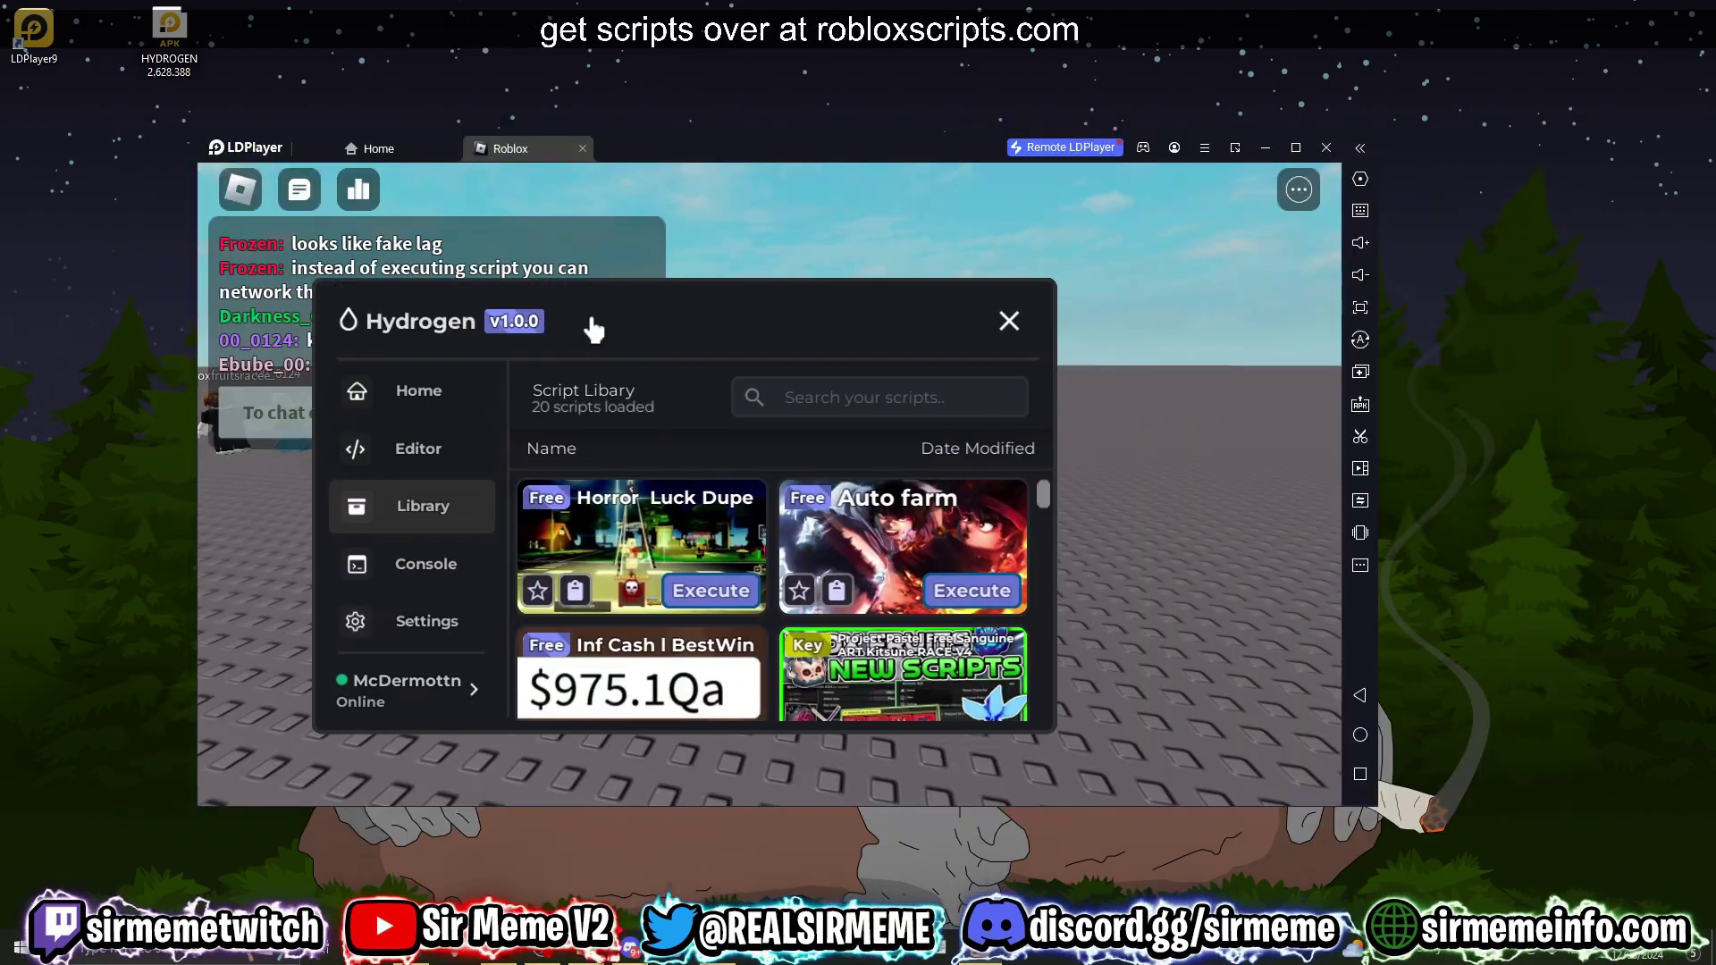
Drag the Hydrogen panel by its title bar up and to the left.
drag(594, 325, 539, 300)
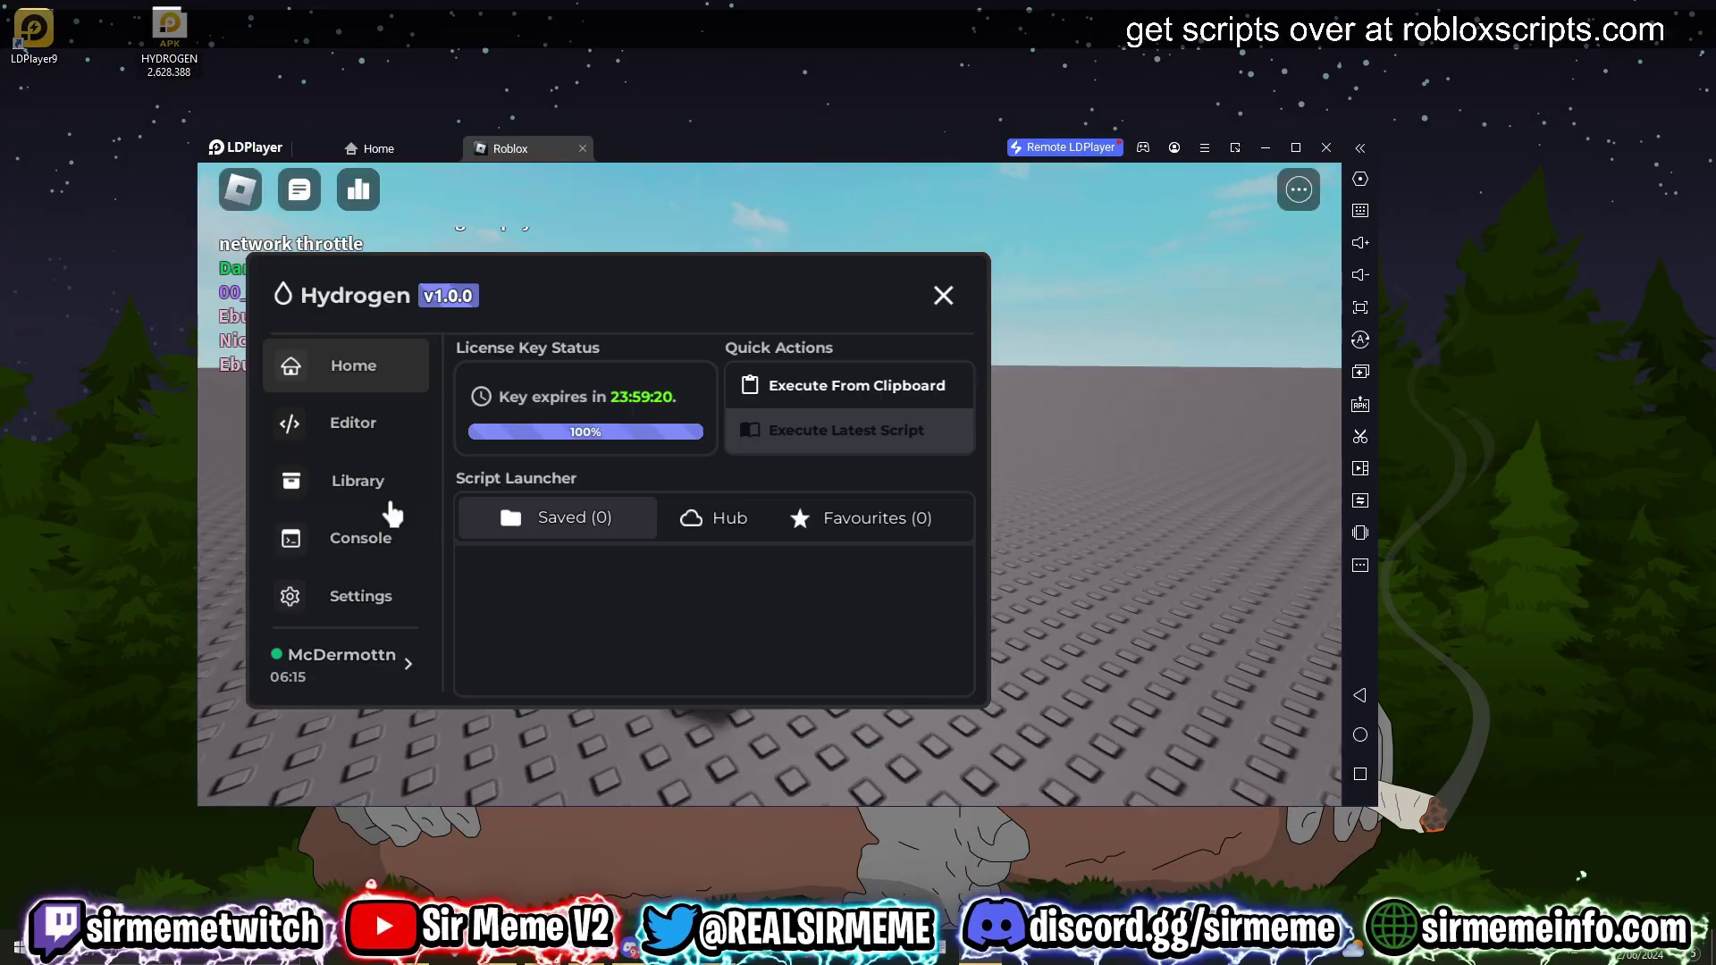
Execute the Universal script from Hydrogen's Library and always allow cdn.sirius.menu.
click(378, 483)
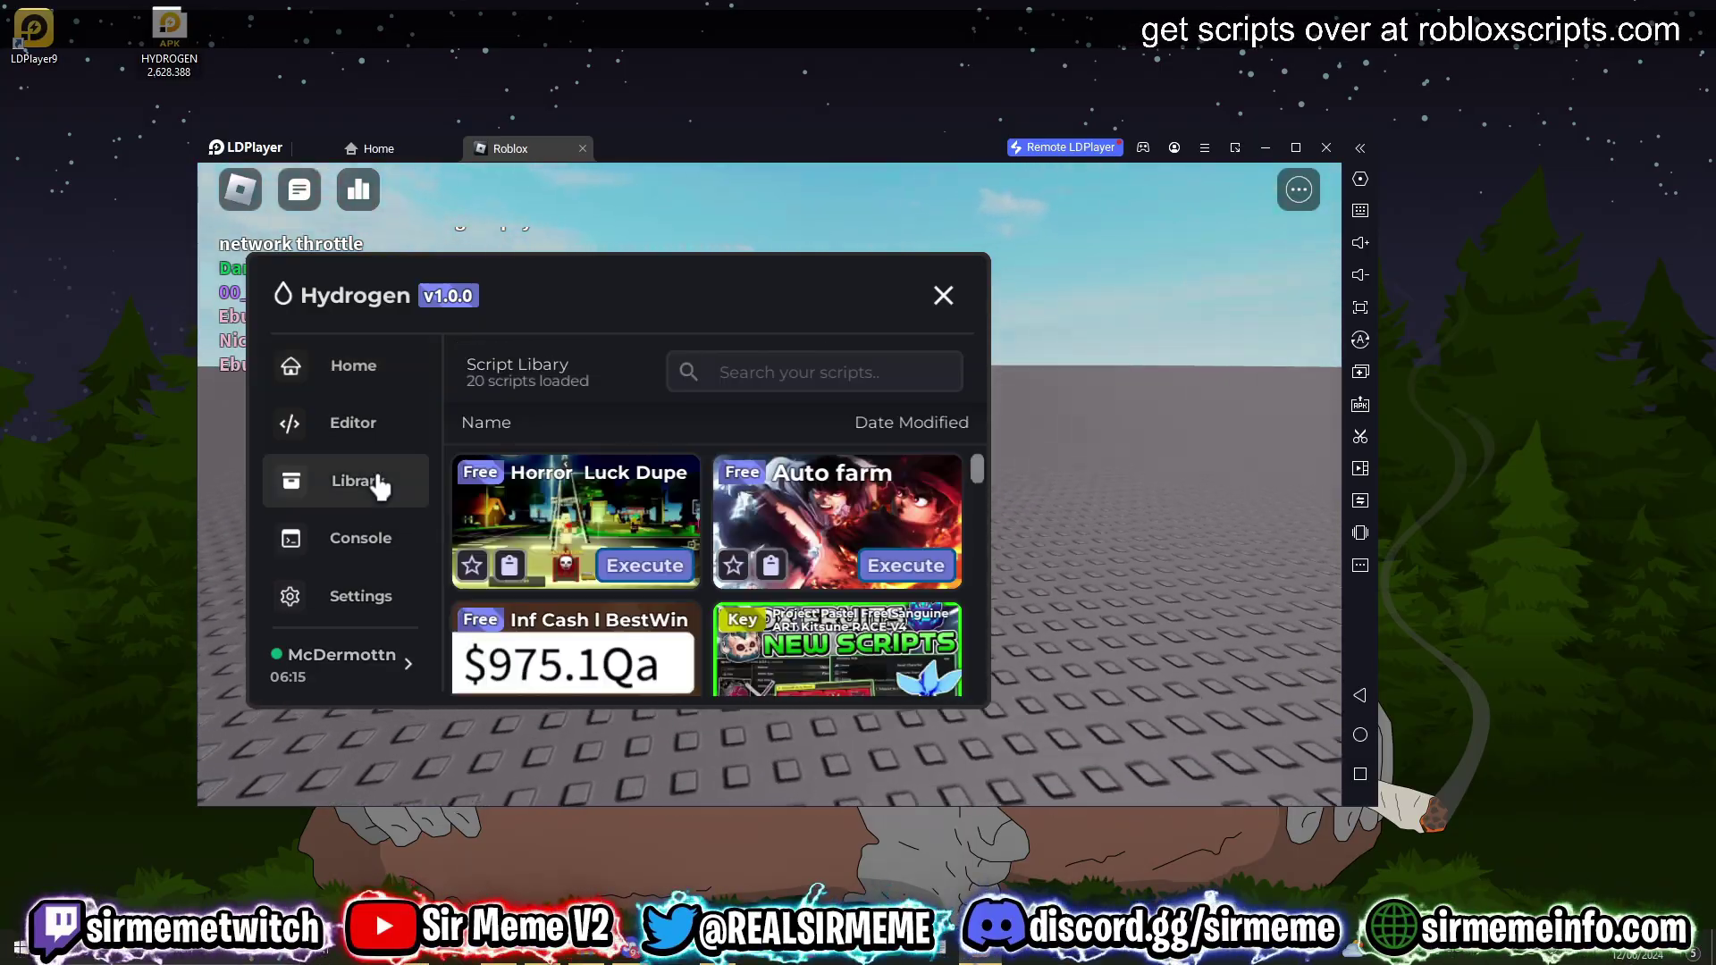
scroll(682, 537, down, 10)
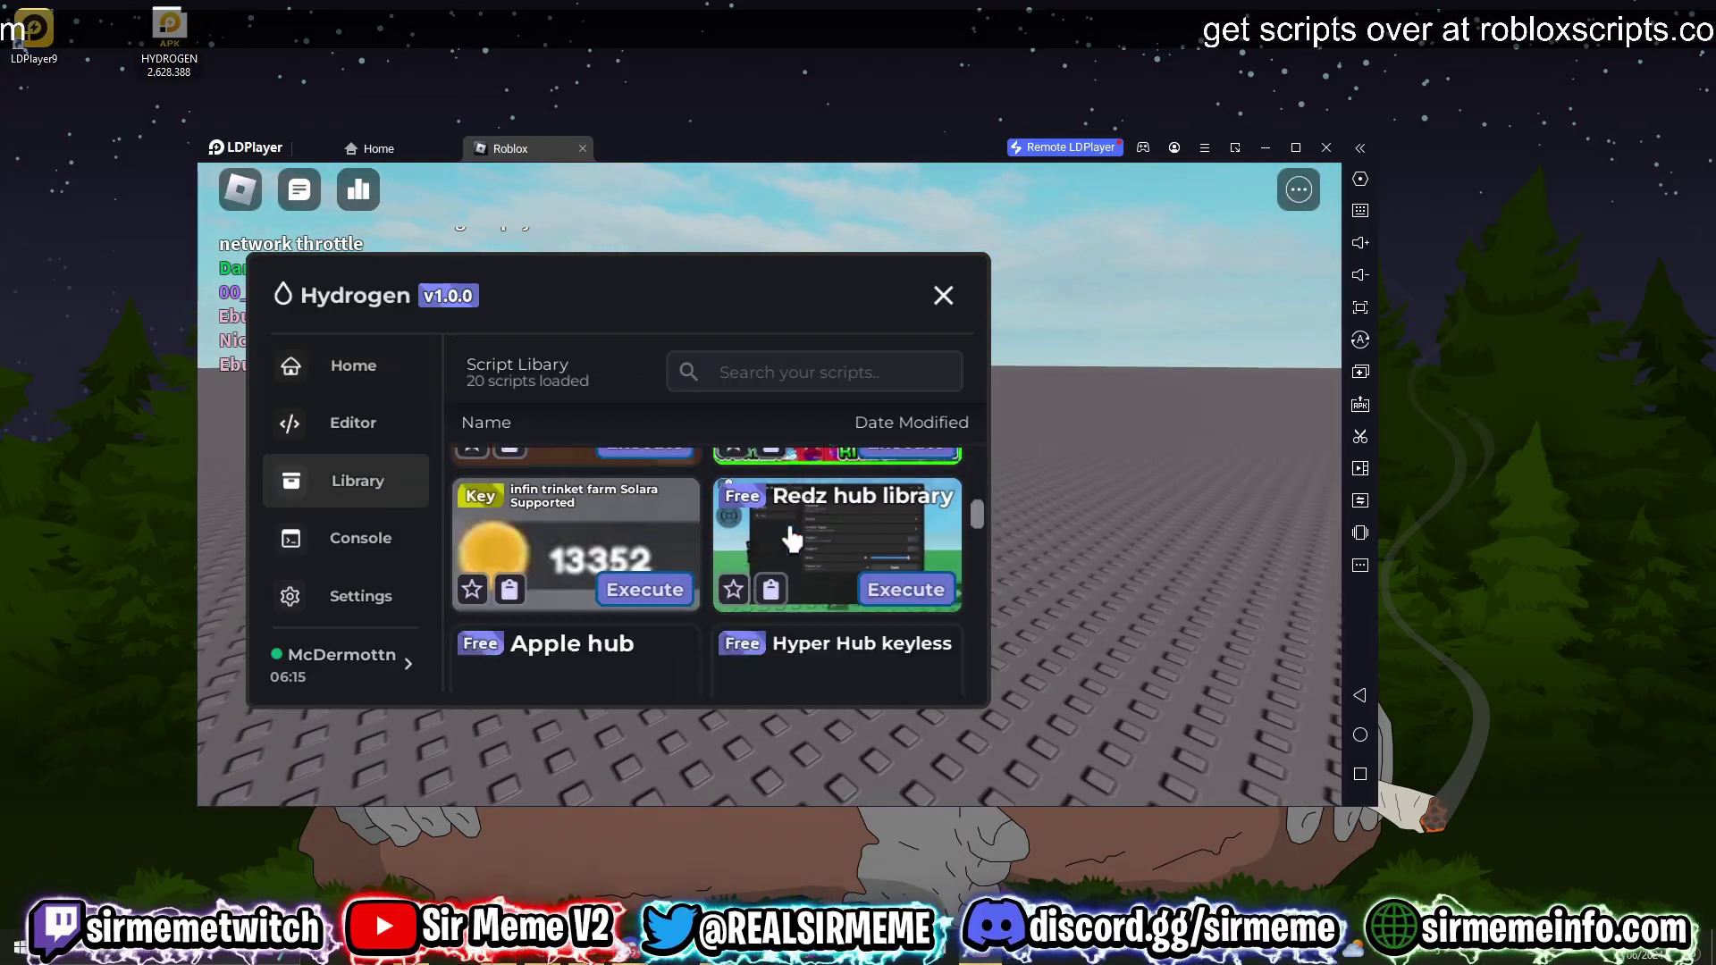
scroll(793, 539, down, 8)
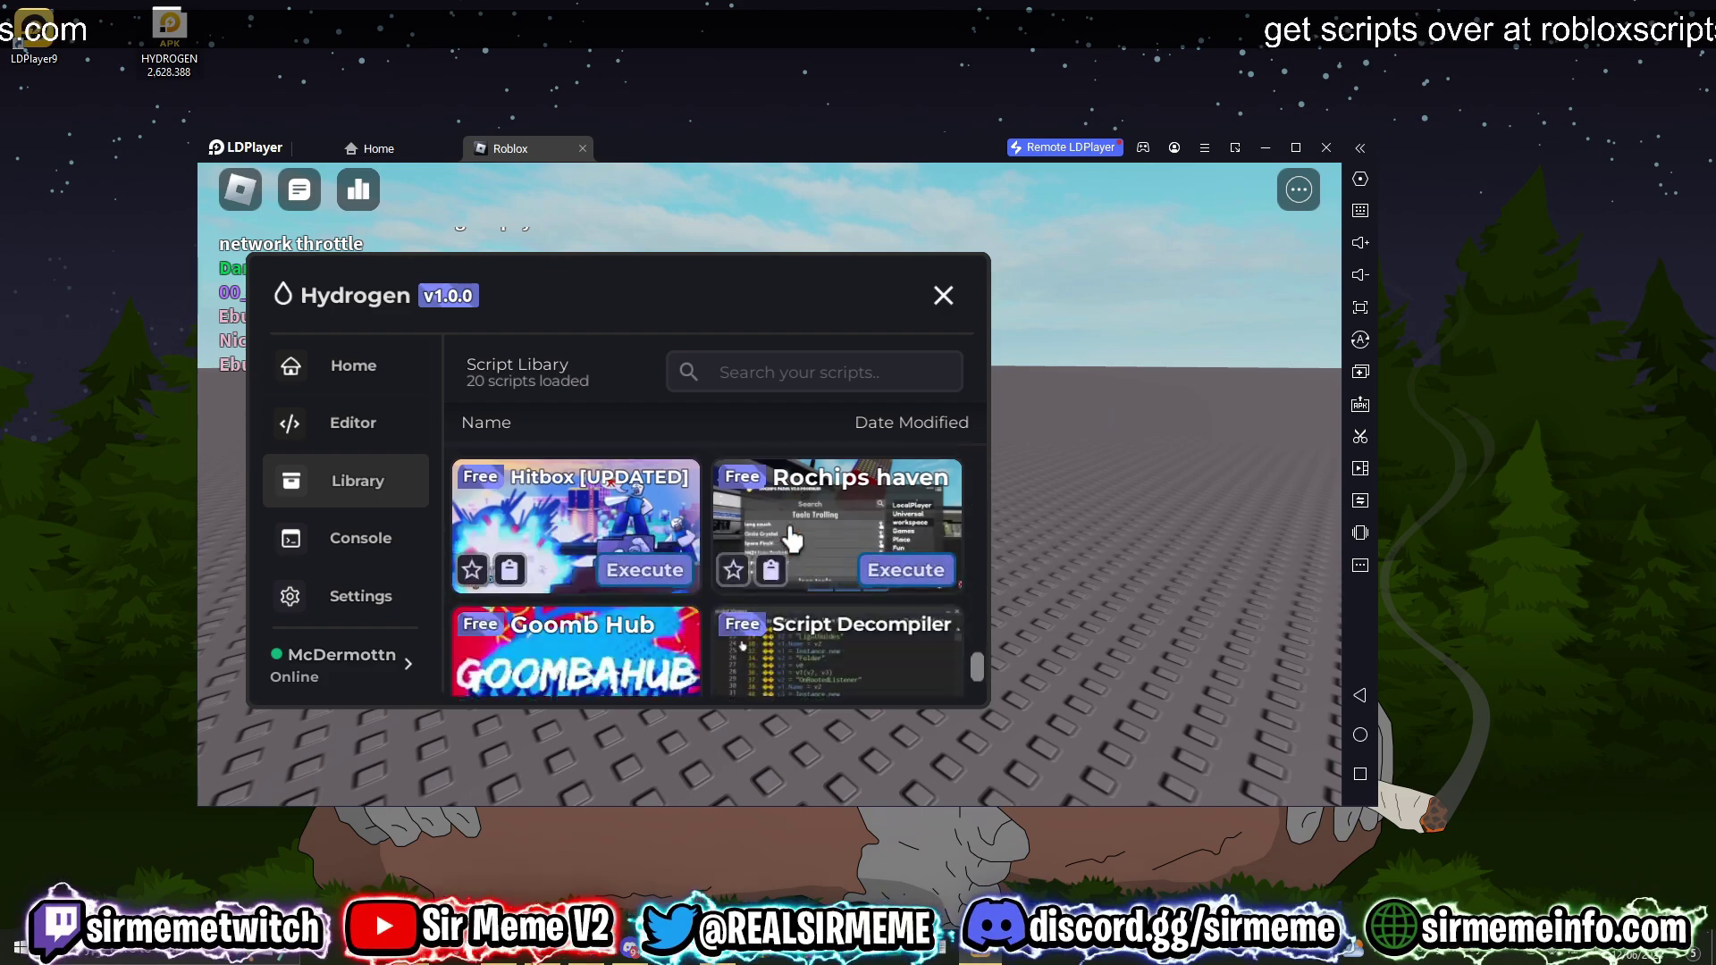
scroll(812, 577, up, 8)
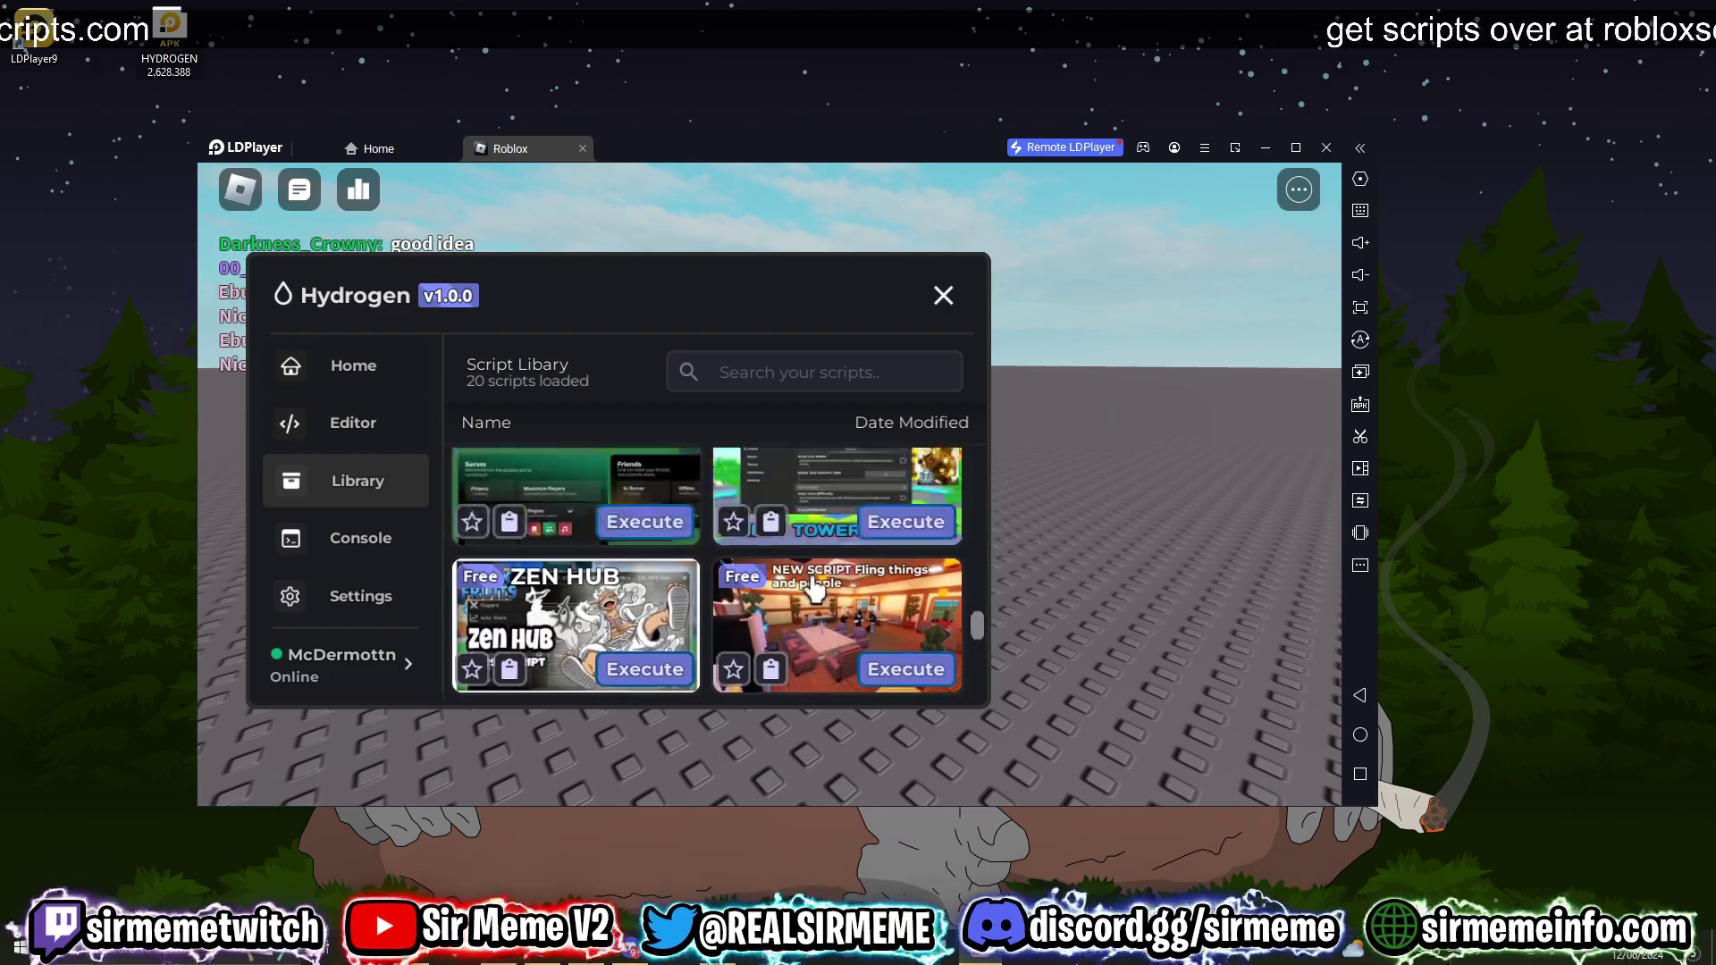
scroll(813, 581, down, 3)
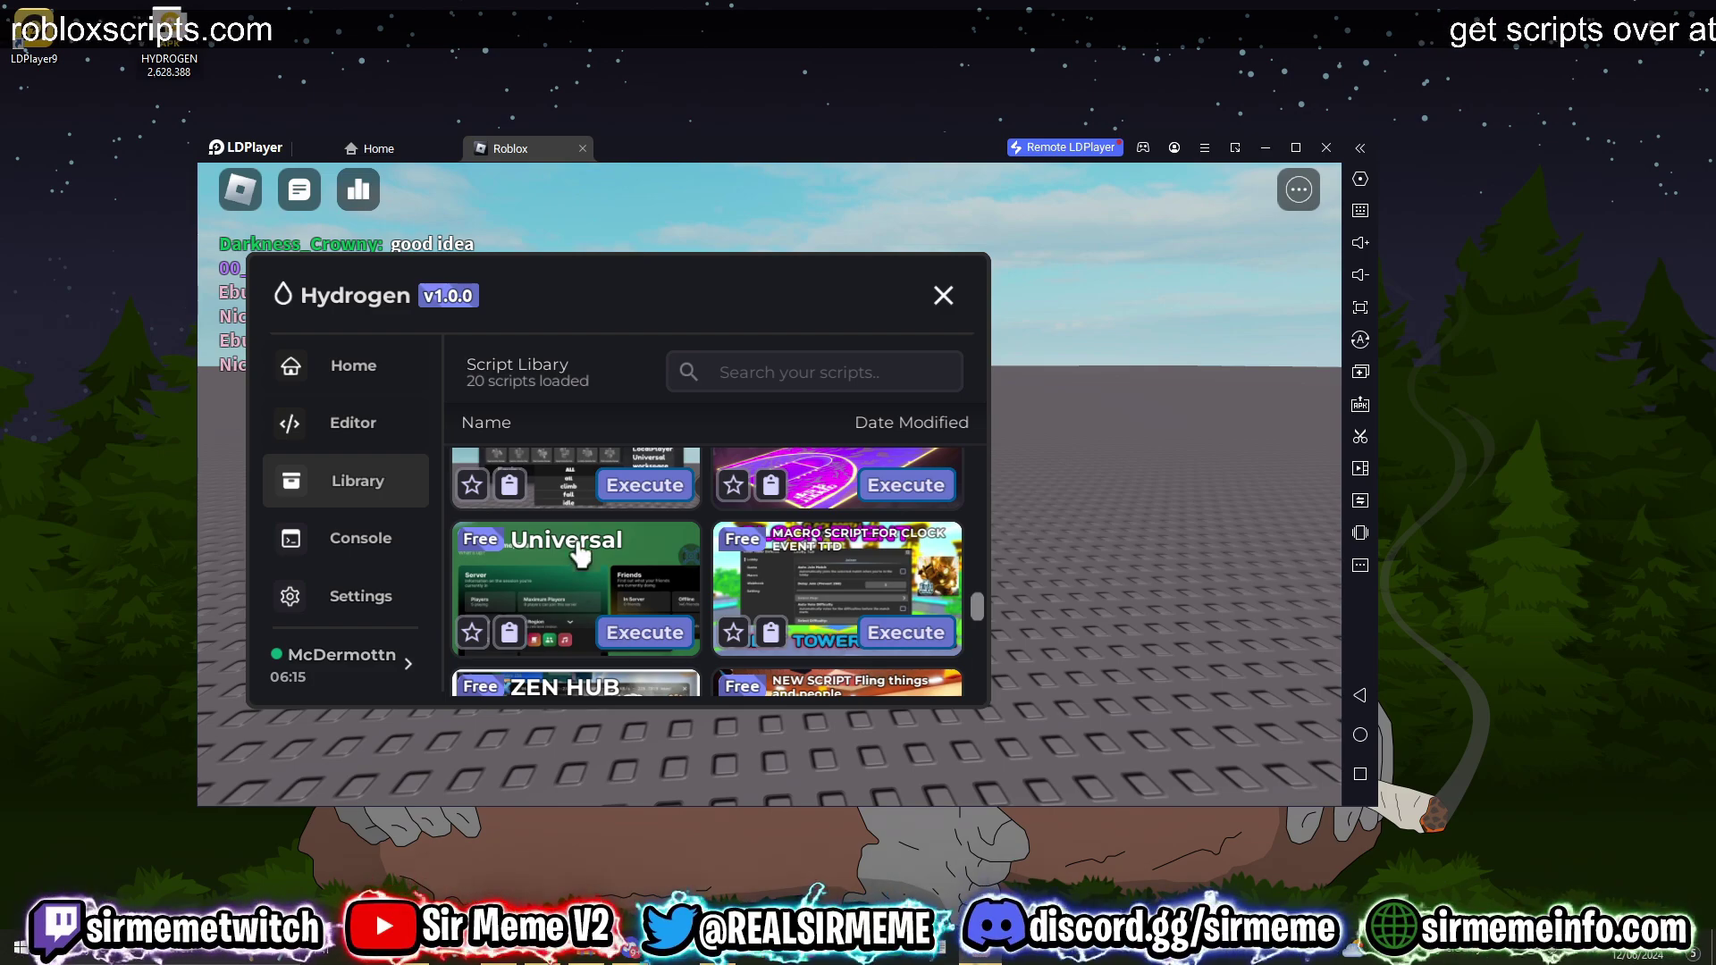
click(645, 633)
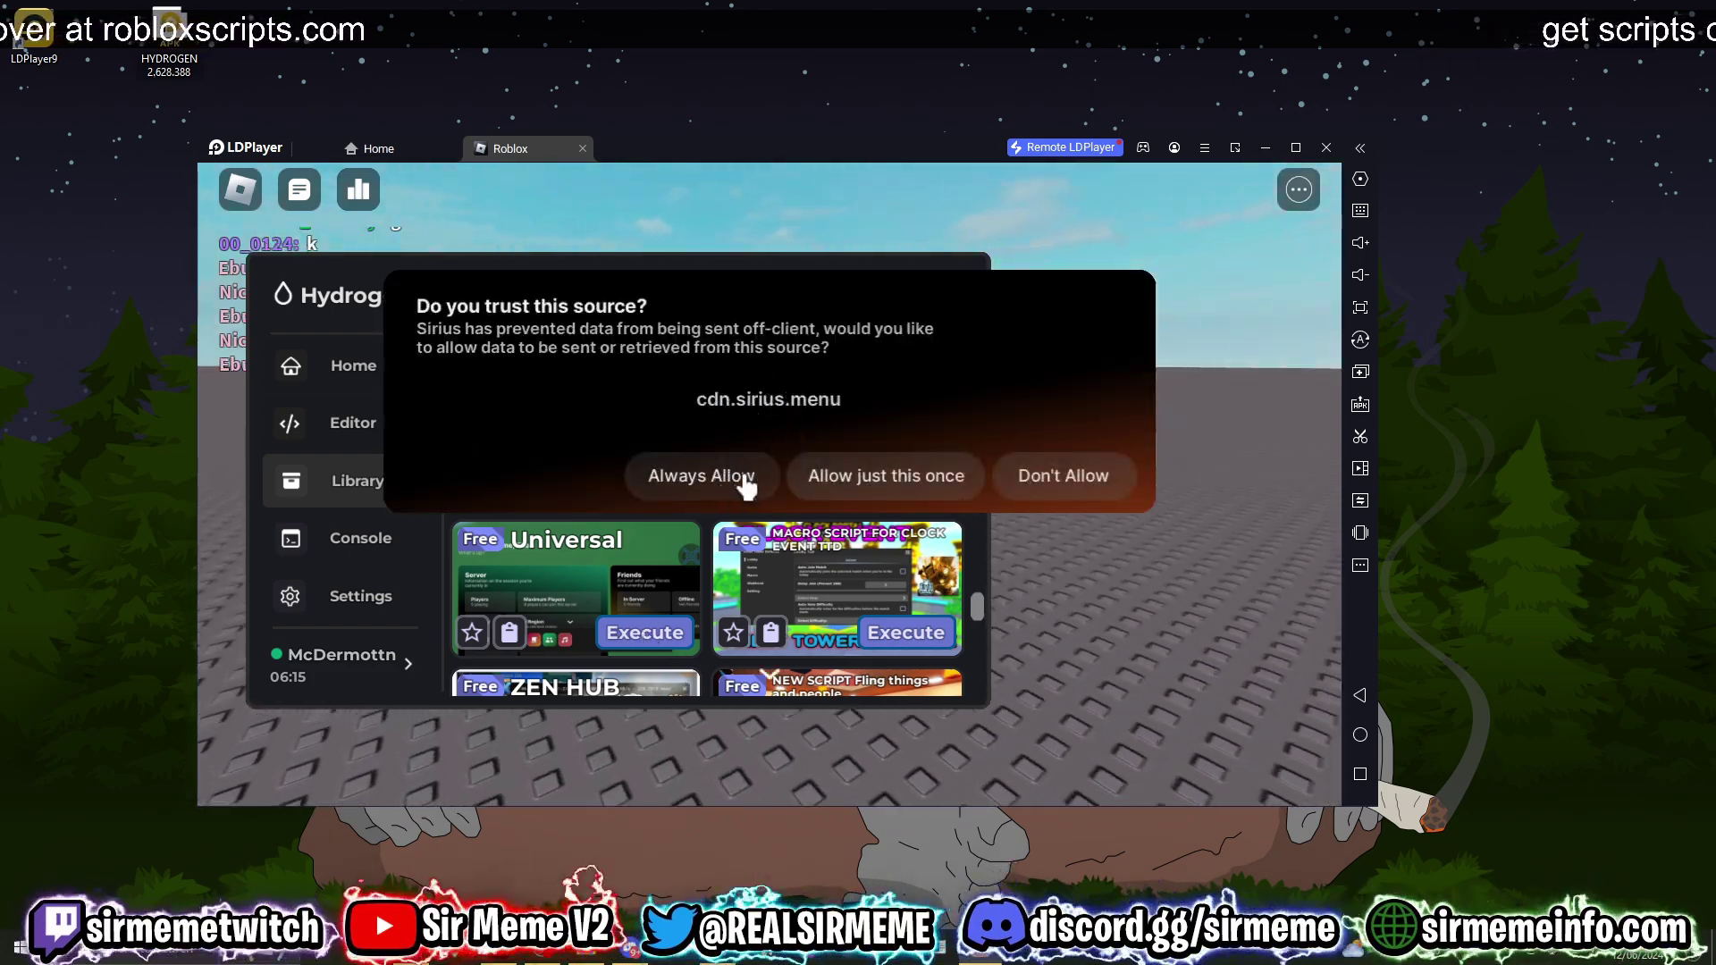
click(747, 483)
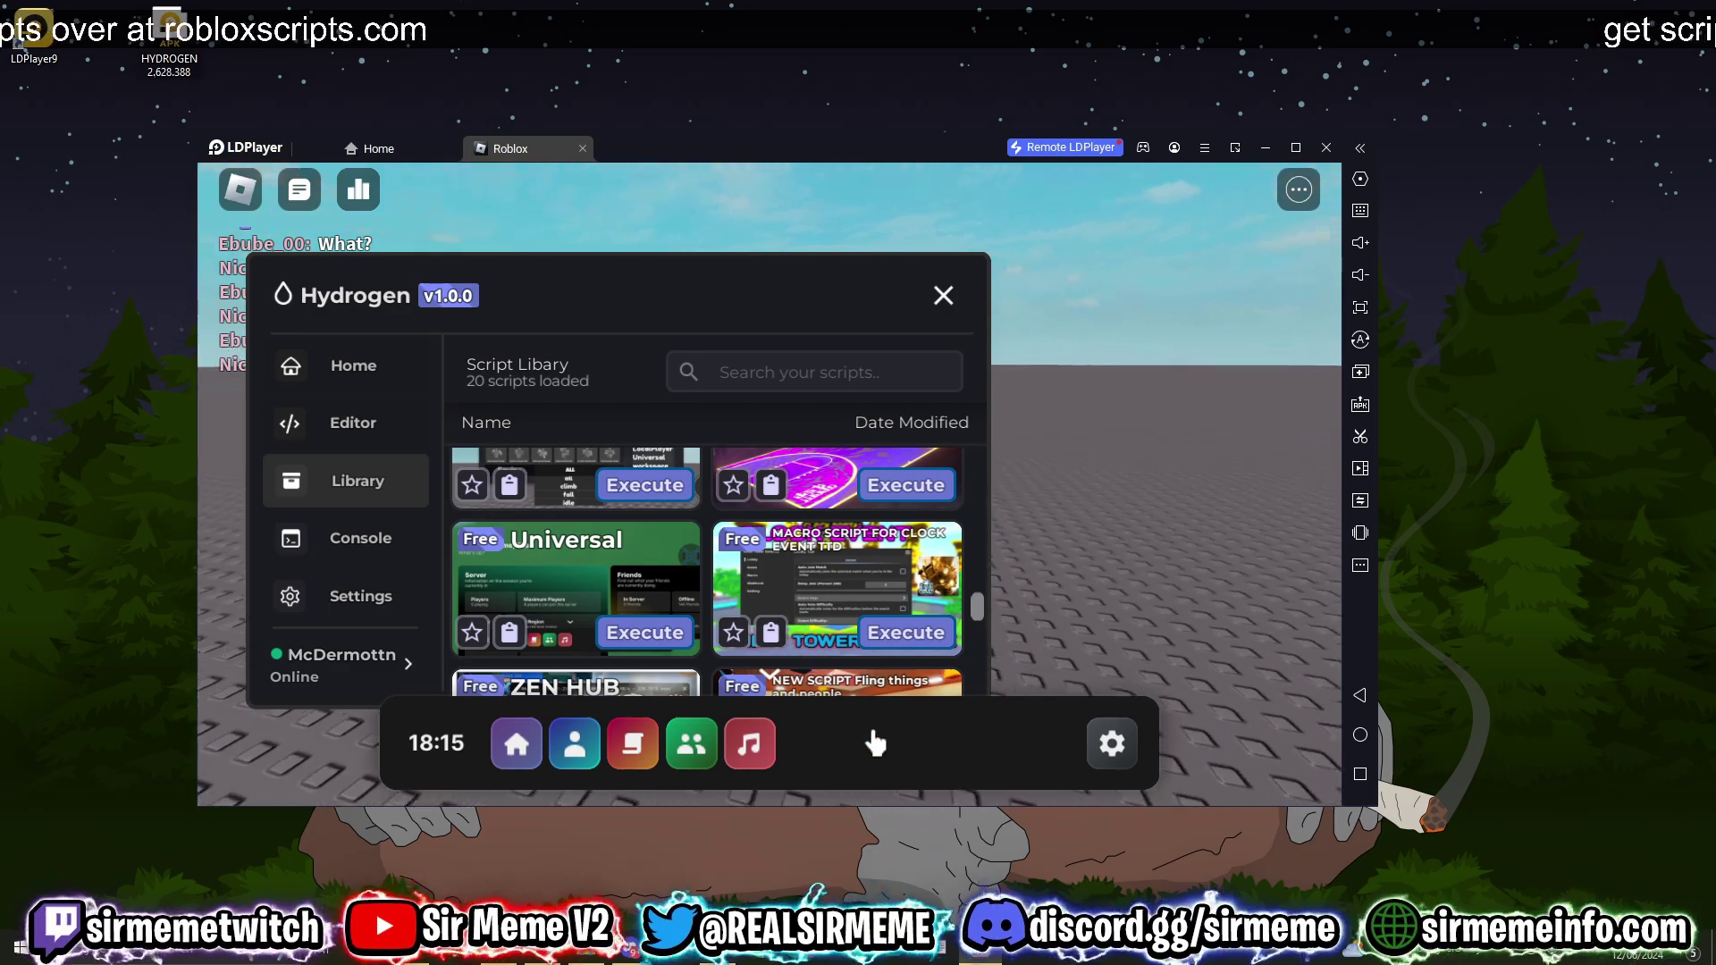
scroll(761, 572, up, 5)
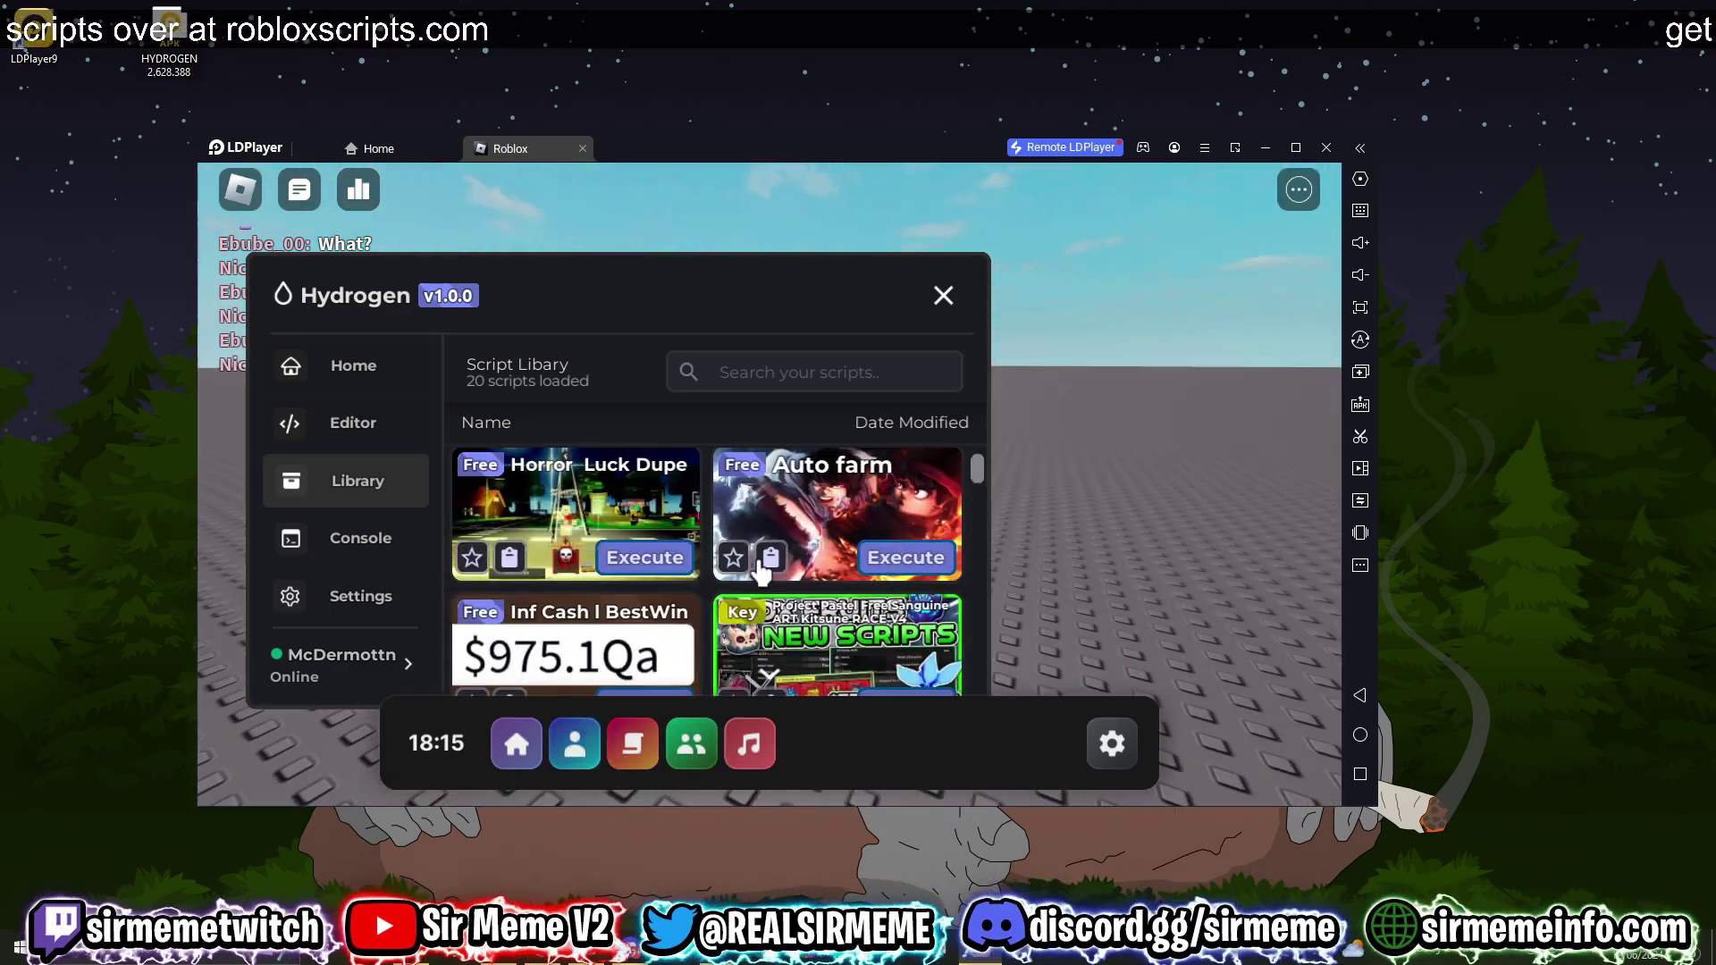
scroll(761, 572, down, 3)
scroll(732, 555, up, 3)
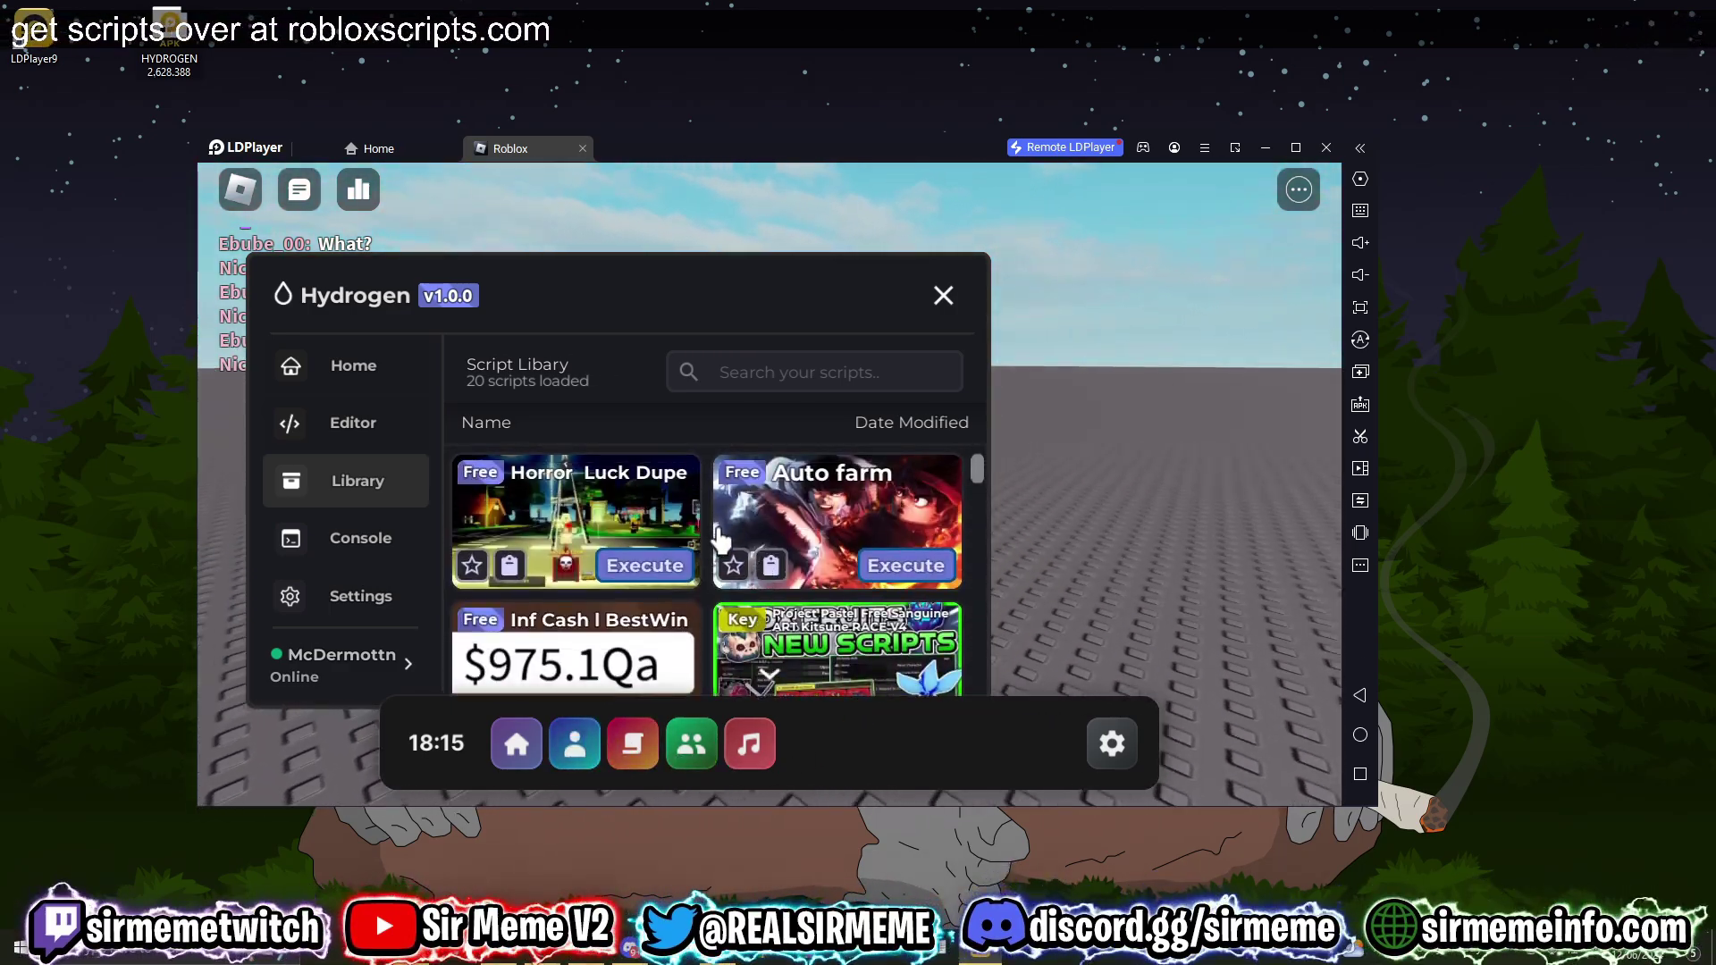
View Hydrogen's console log, then reposition the Hydrogen window slightly upward.
click(357, 541)
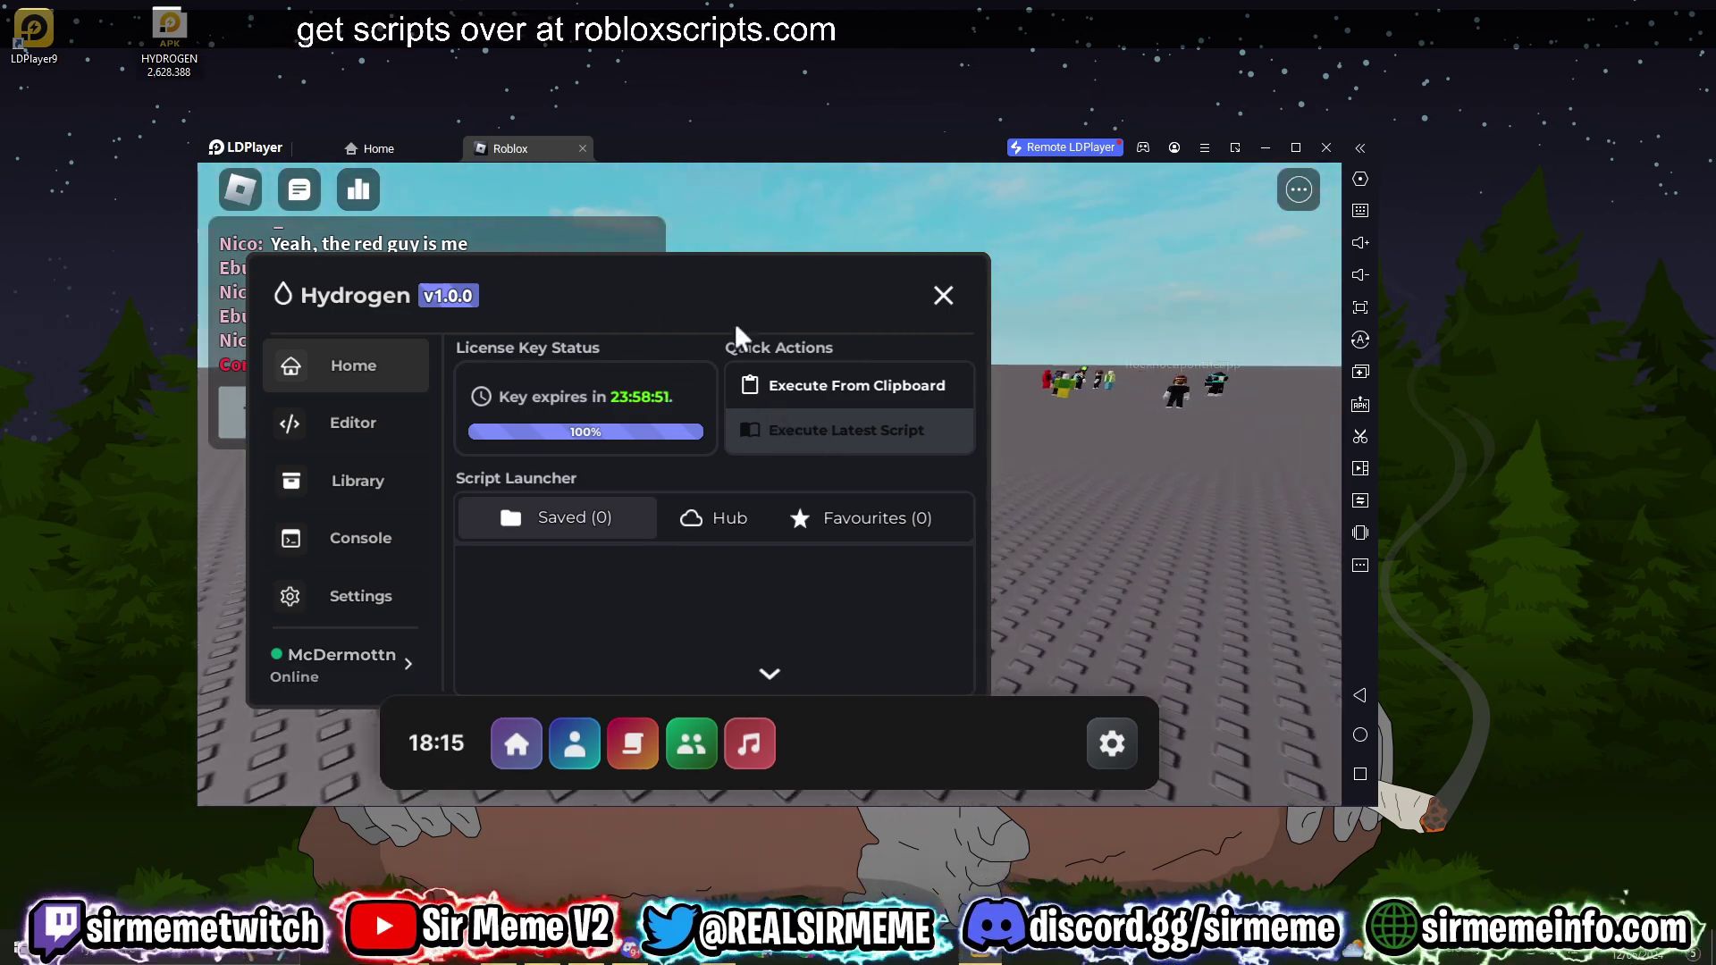
drag(644, 299, 605, 267)
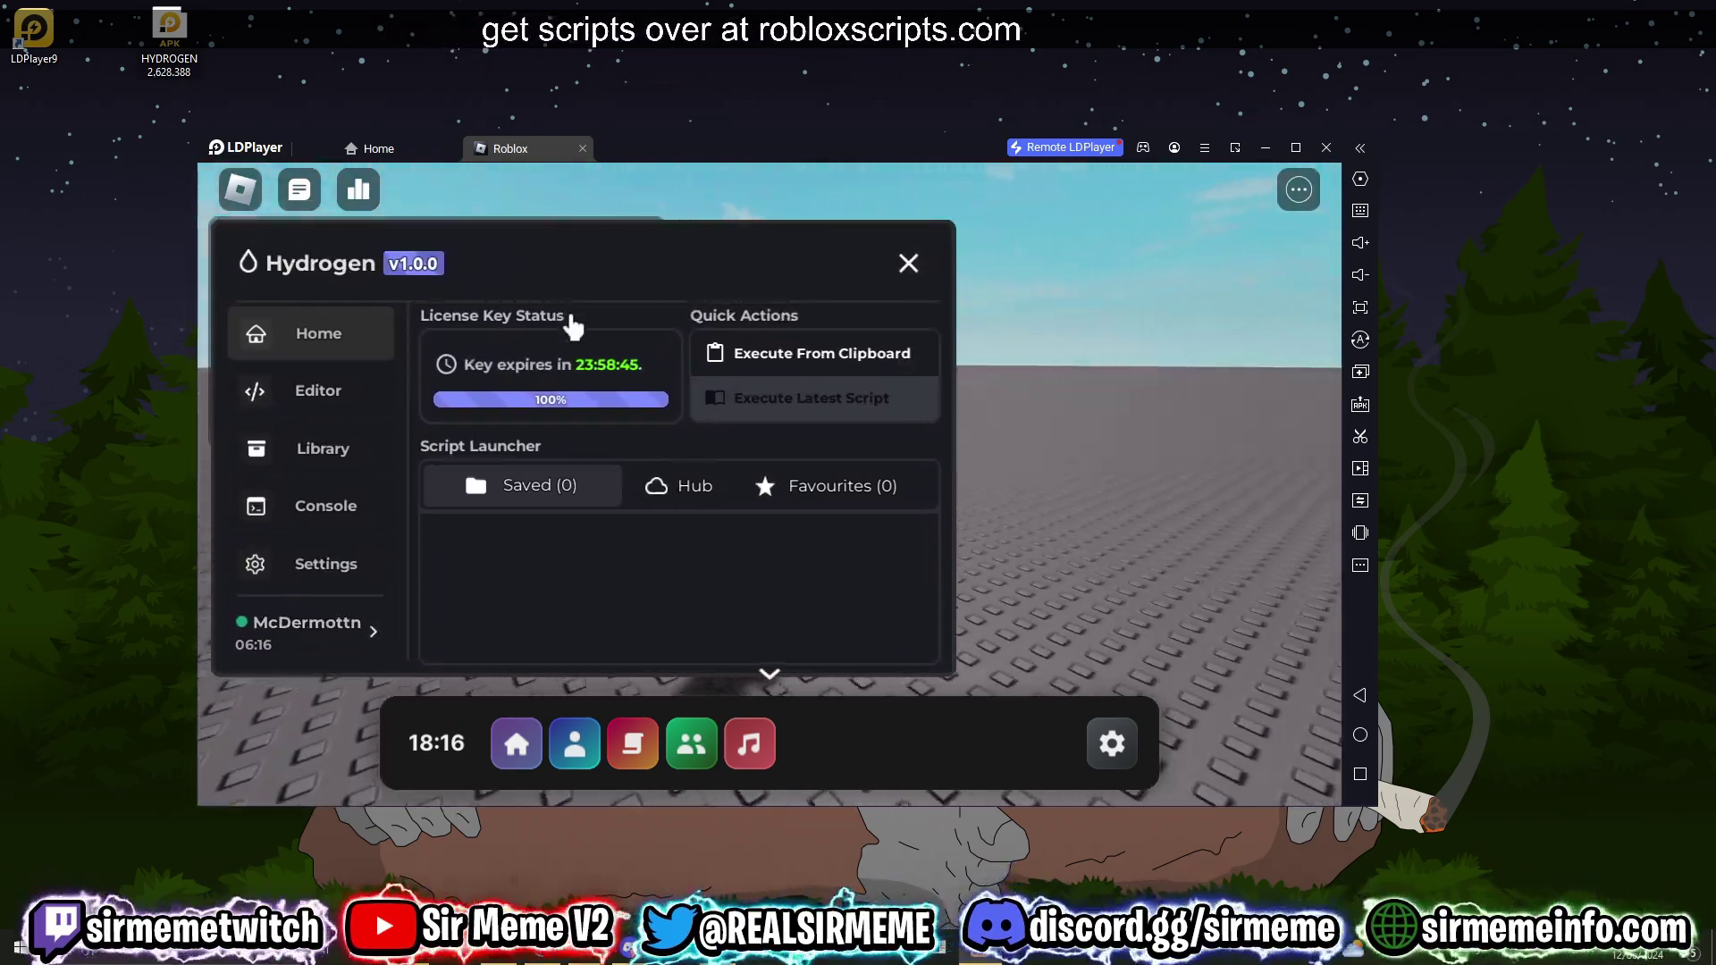